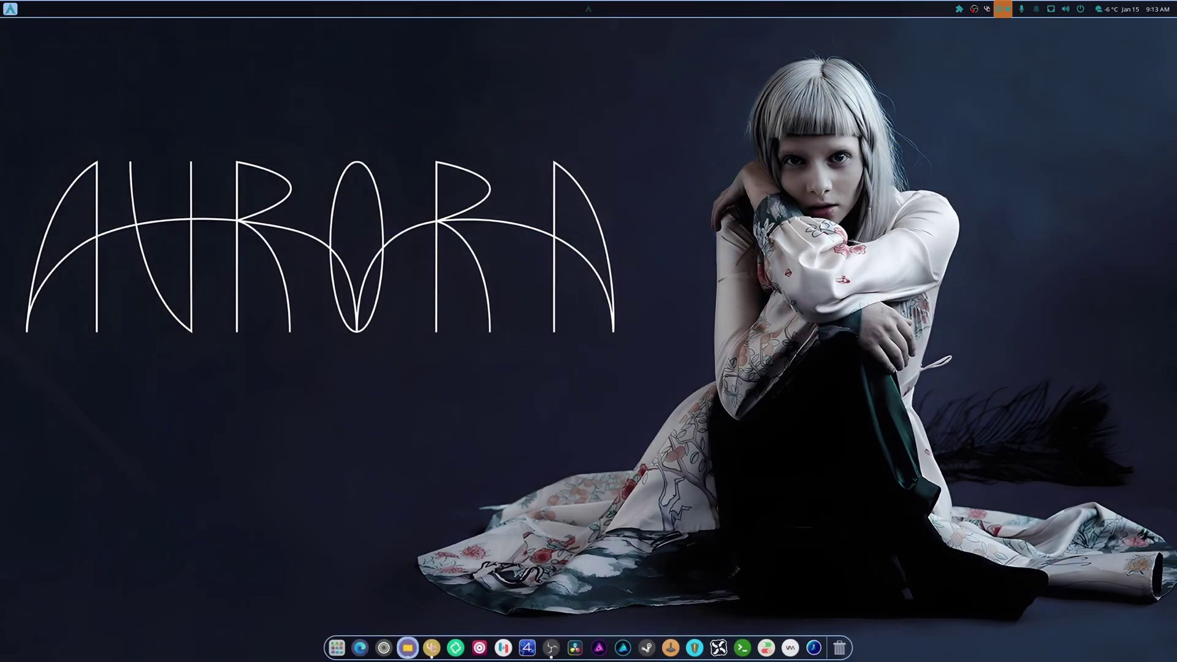
Launch Cider, confirm version 2.6.0.14 in its Updates panel, close it, then open Files.
{"action": "left_click", "coordinate": [478, 648]}
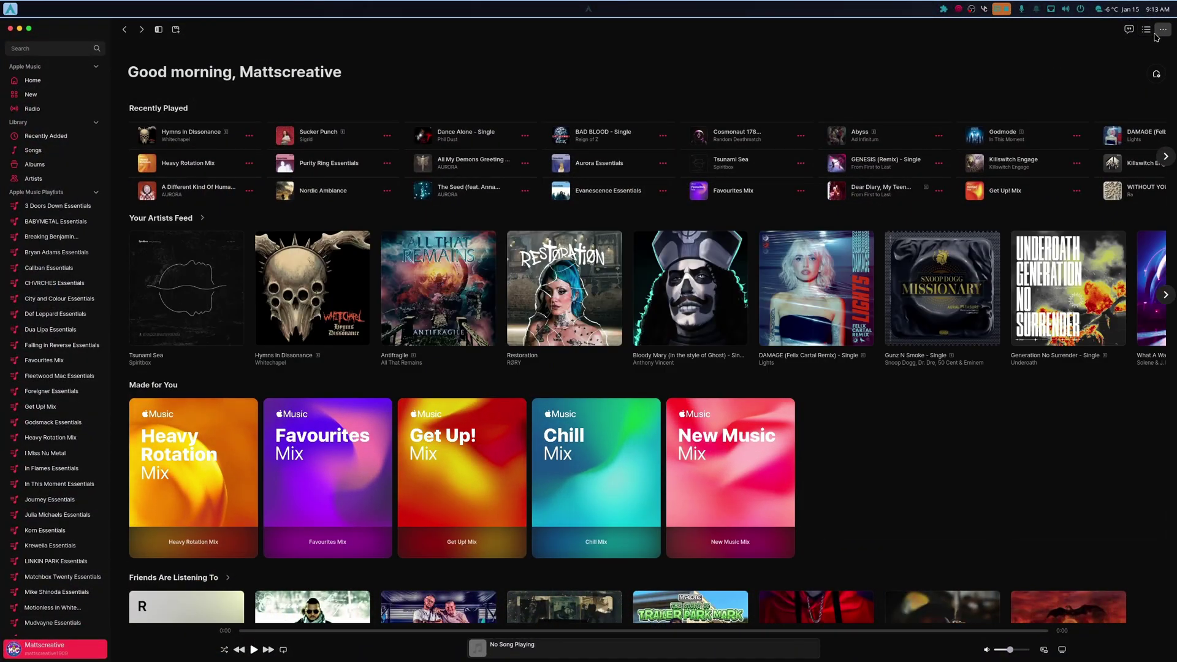
{"action": "left_click", "coordinate": [1160, 31]}
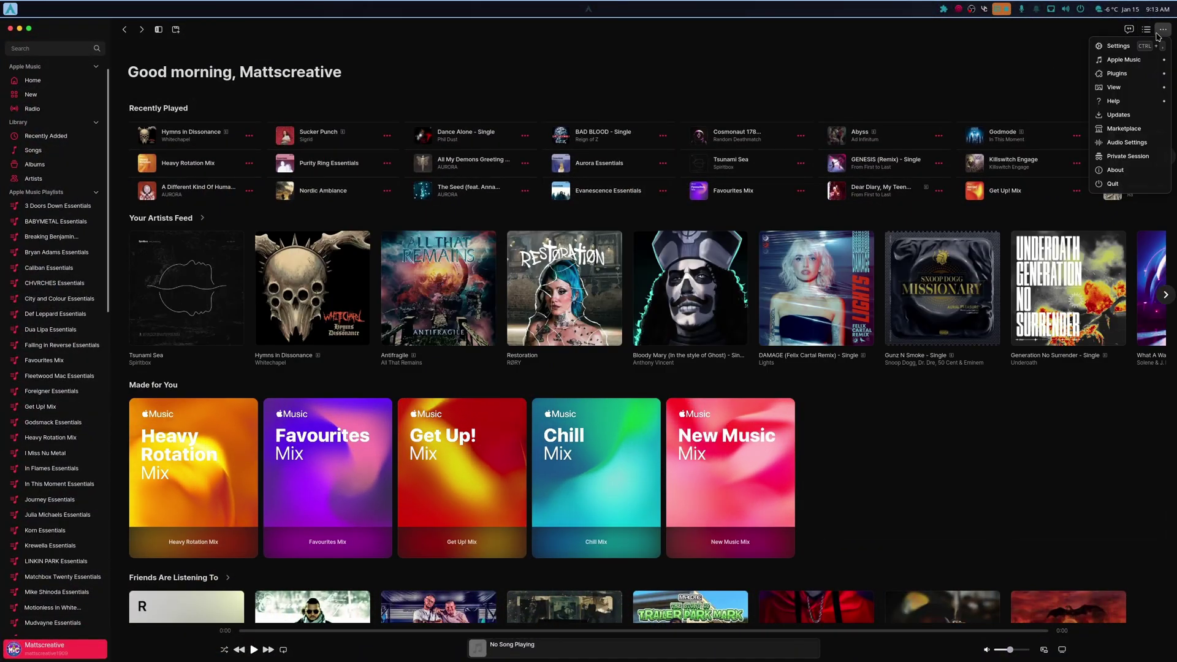
{"action": "mouse_move", "coordinate": [1140, 88]}
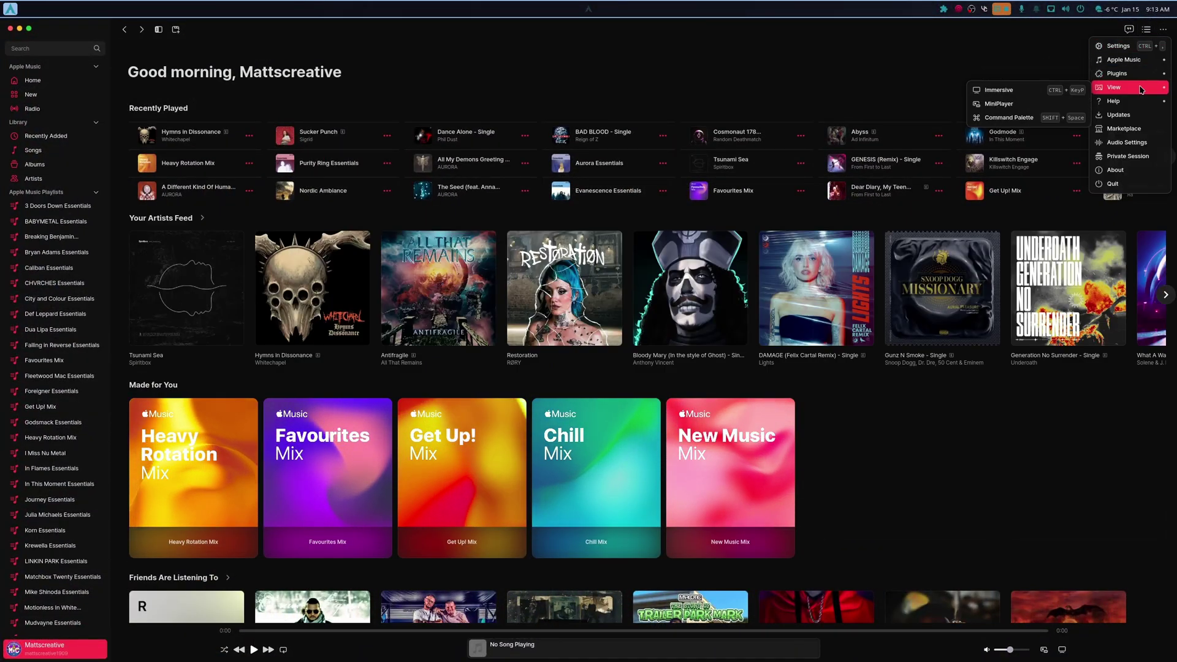
{"action": "left_click", "coordinate": [1121, 114]}
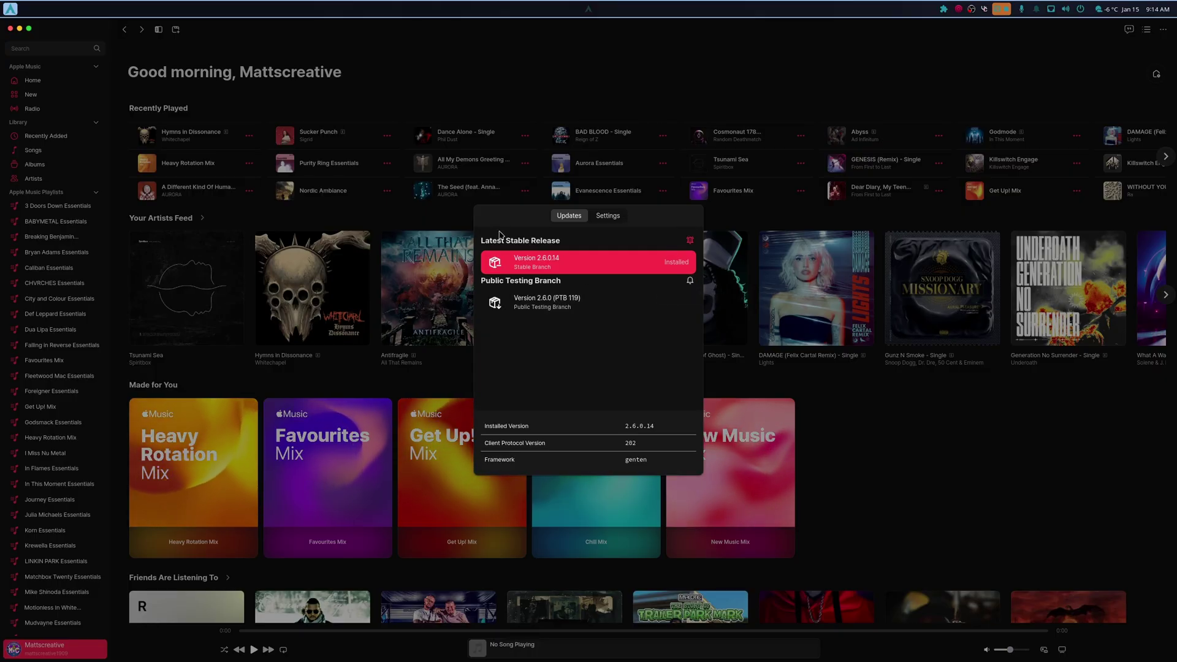
{"action": "left_click", "coordinate": [949, 431]}
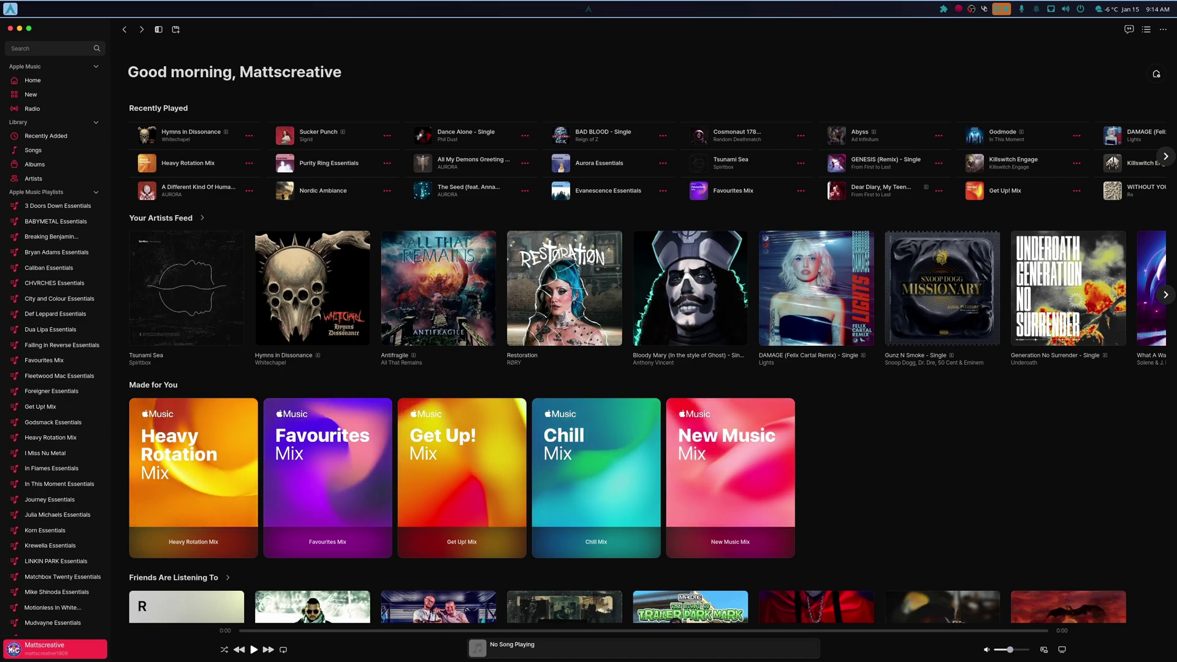
{"action": "key", "text": "super+e"}
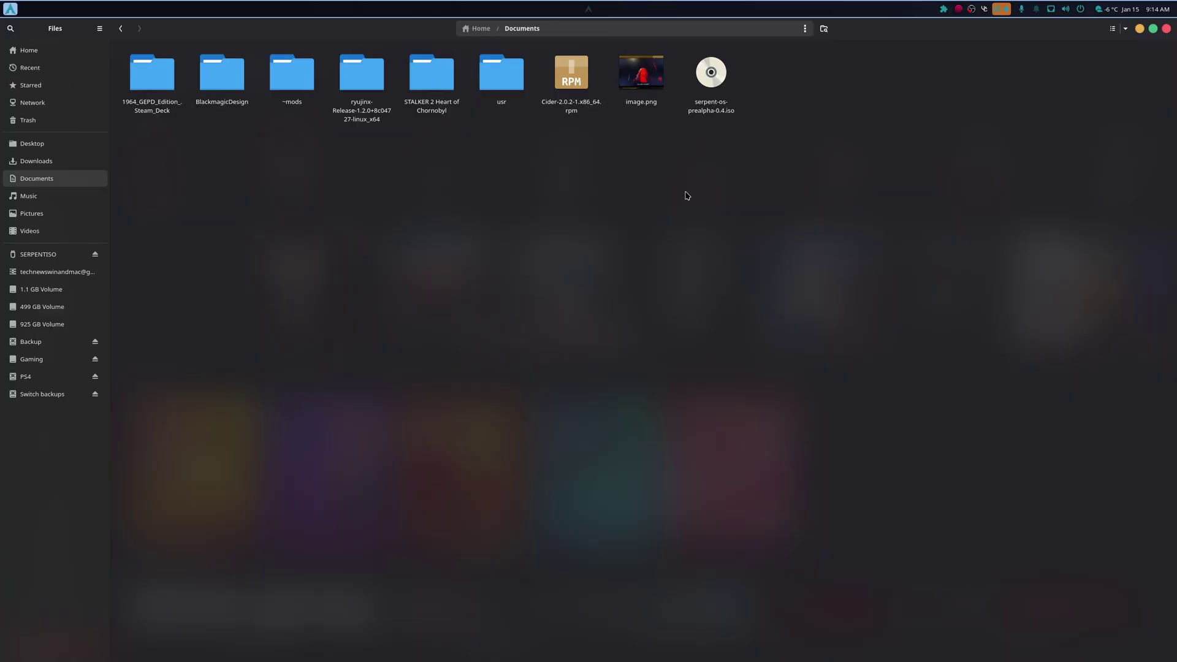
Extract Cider-2.0.2-1.x86_64.rpm into Documents, replacing all existing files.
{"action": "right_click", "coordinate": [569, 81]}
{"action": "left_click", "coordinate": [555, 127]}
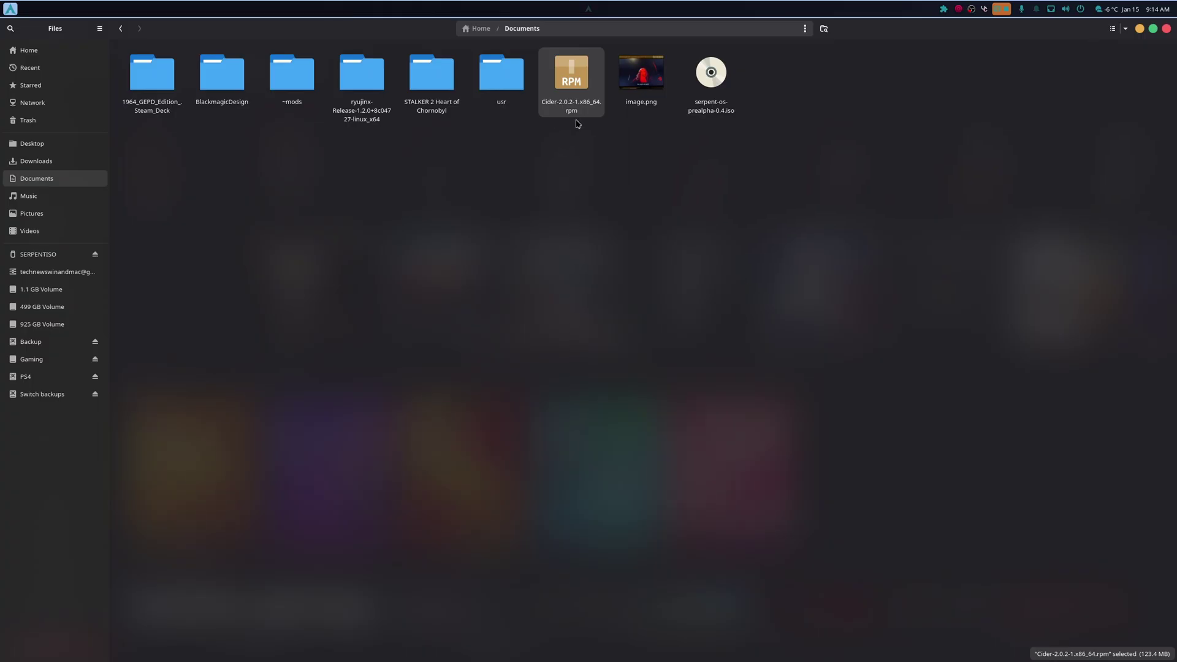
{"action": "right_click", "coordinate": [570, 86]}
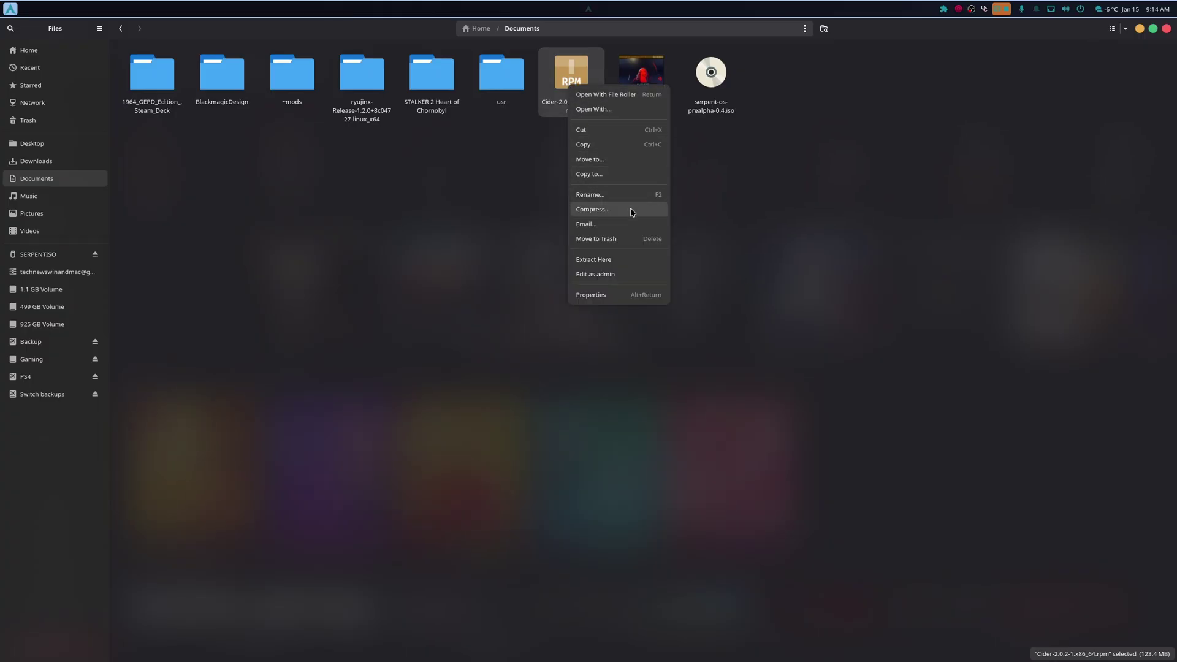
{"action": "left_click", "coordinate": [629, 265]}
{"action": "left_click_drag", "start_coordinate": [210, 57], "coordinate": [656, 225]}
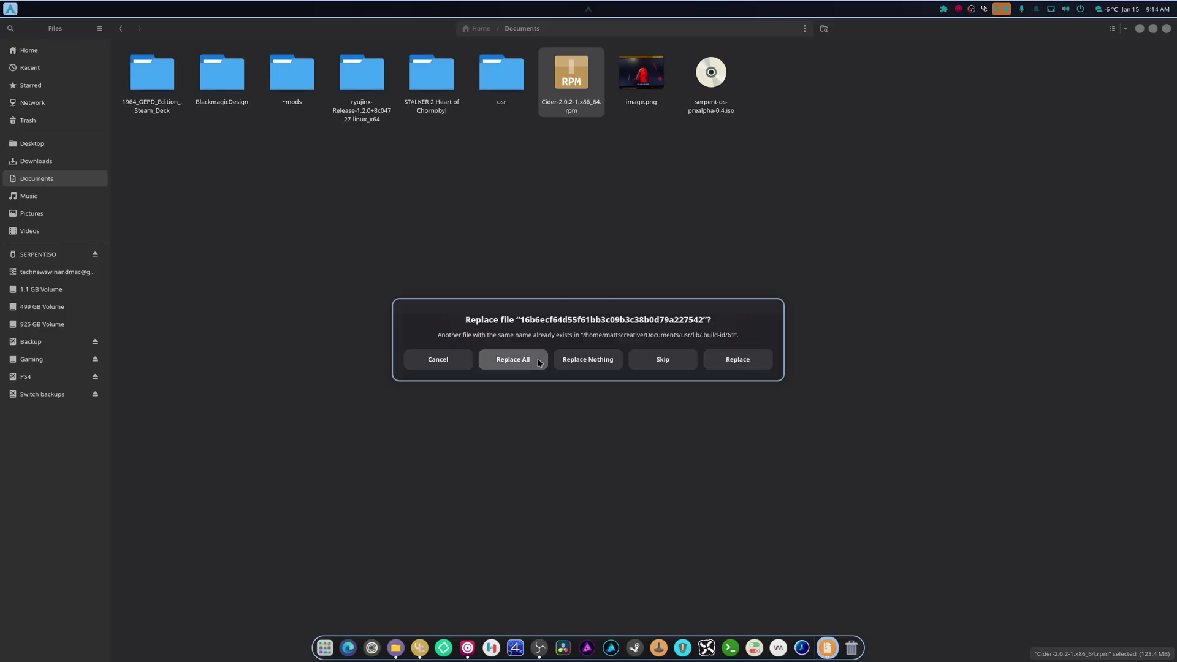
{"action": "left_click", "coordinate": [512, 360]}
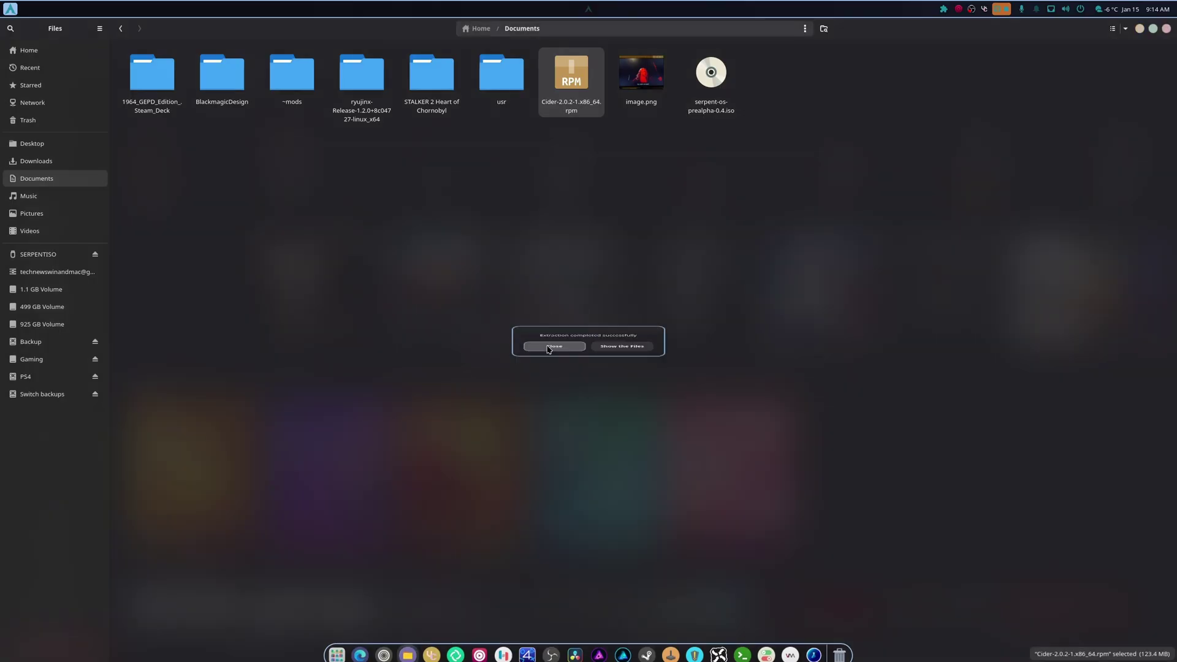
{"action": "left_click", "coordinate": [549, 347]}
Move the old usr folder to trash and extract the Cider rpm again.
{"action": "right_click", "coordinate": [513, 92]}
{"action": "left_click", "coordinate": [570, 238]}
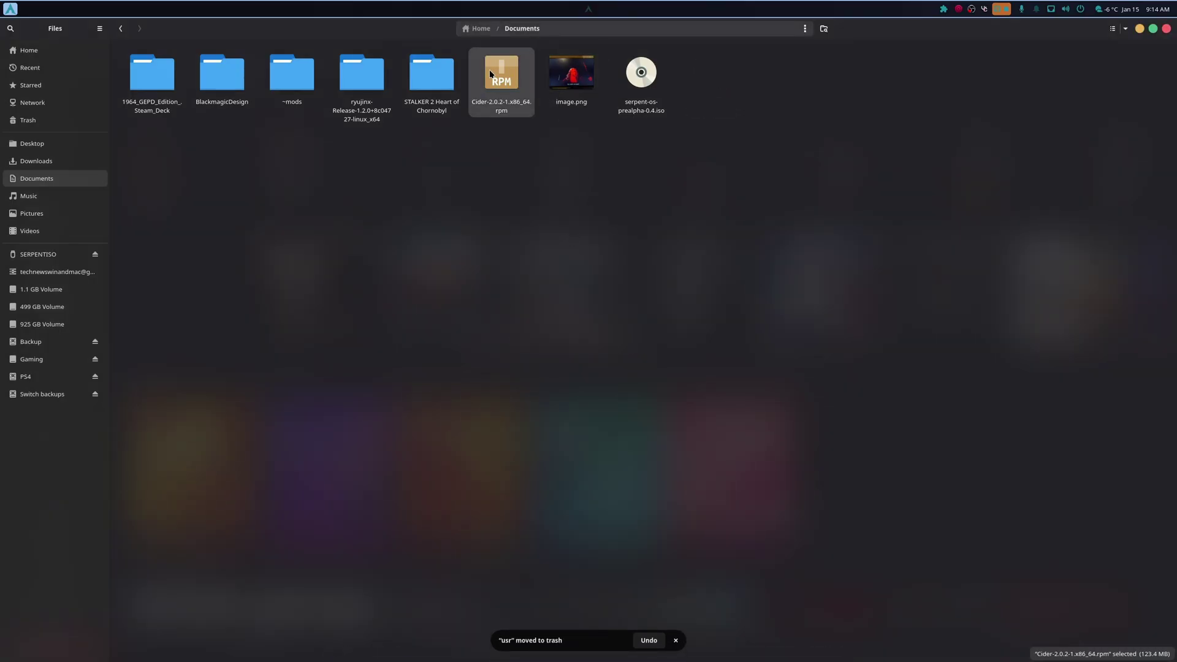
{"action": "right_click", "coordinate": [490, 75]}
{"action": "left_click", "coordinate": [549, 244]}
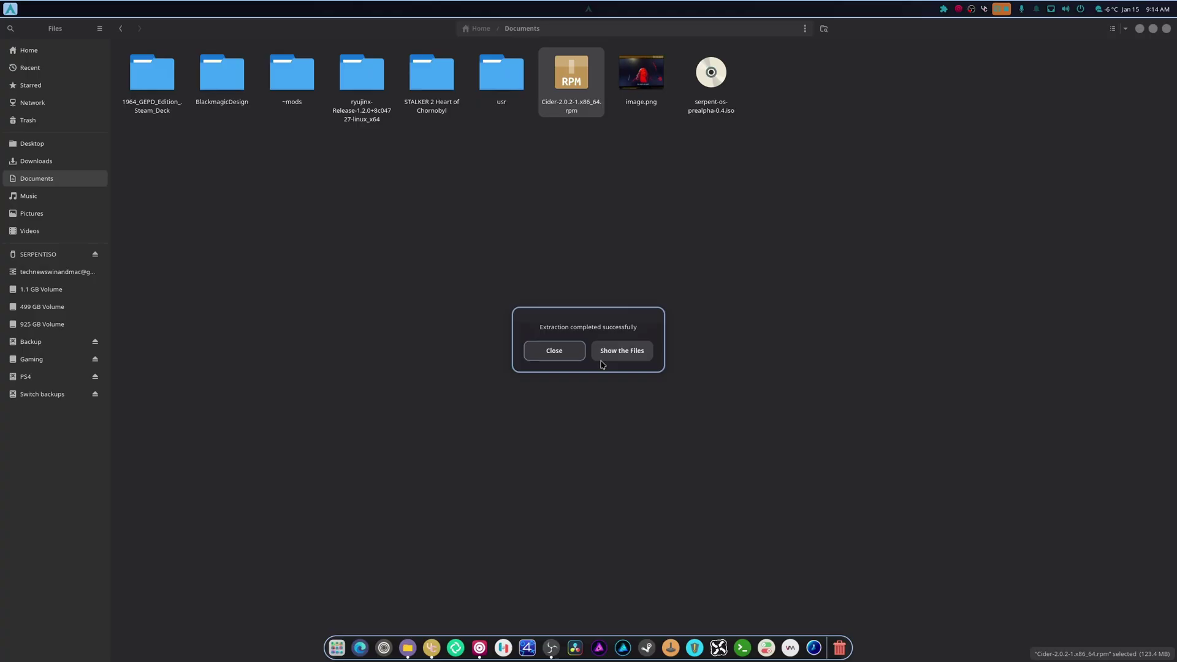
Open Documents/usr/lib/Cider and copy every file and folder inside it.
{"action": "left_click", "coordinate": [573, 345]}
{"action": "double_click", "coordinate": [497, 89]}
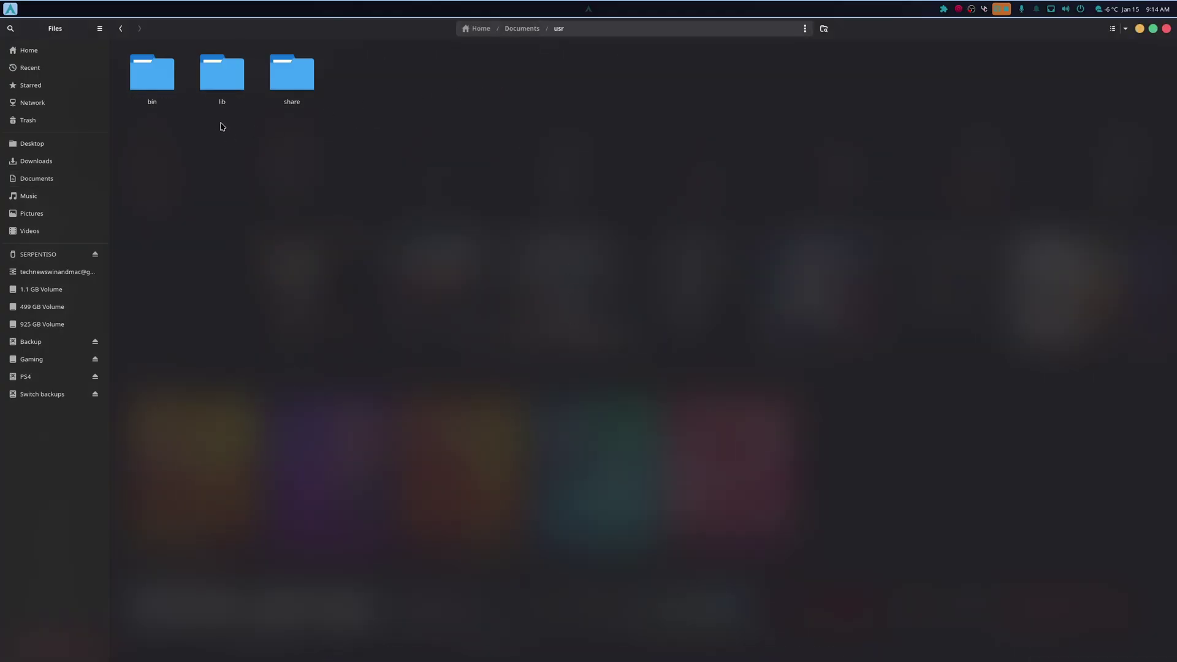
{"action": "double_click", "coordinate": [166, 76]}
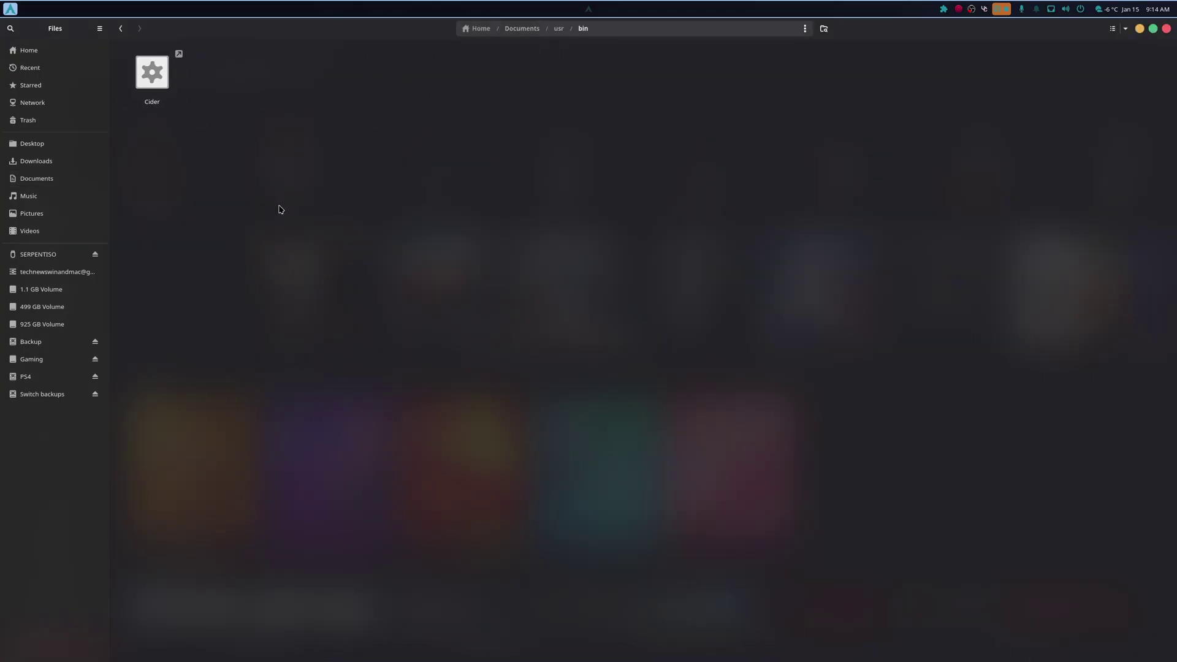
{"action": "left_click", "coordinate": [557, 29]}
{"action": "double_click", "coordinate": [215, 77]}
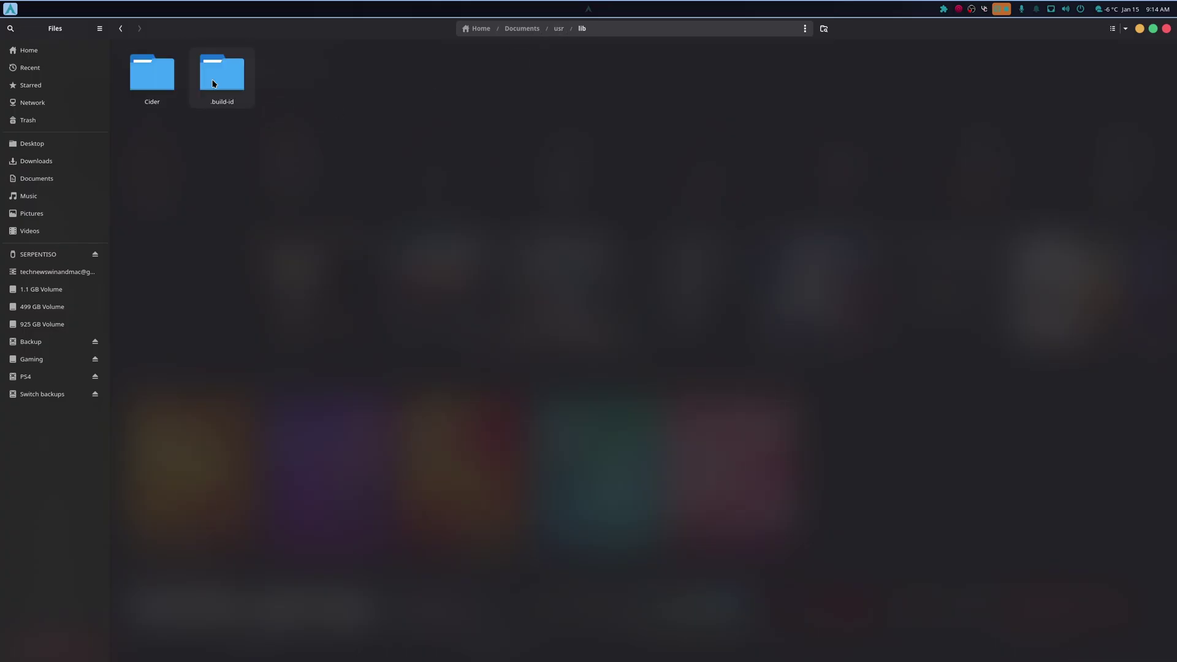
{"action": "double_click", "coordinate": [153, 78]}
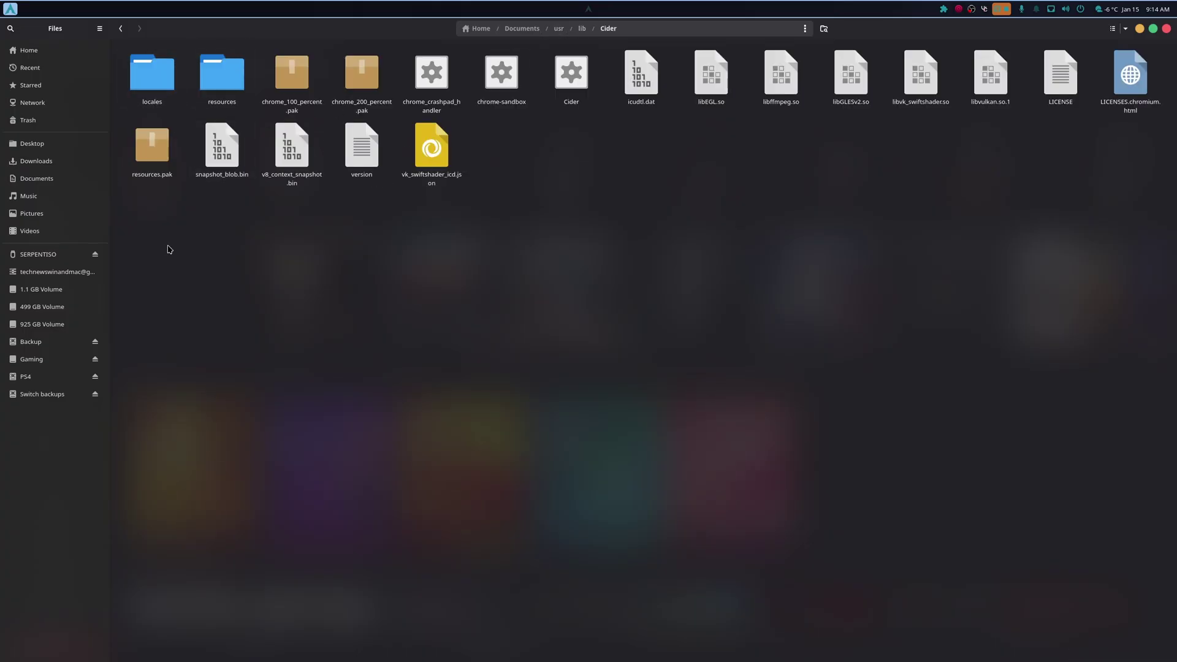
{"action": "left_click_drag", "start_coordinate": [145, 243], "coordinate": [1164, 44]}
{"action": "right_click", "coordinate": [1103, 61]}
{"action": "left_click", "coordinate": [1093, 150]}
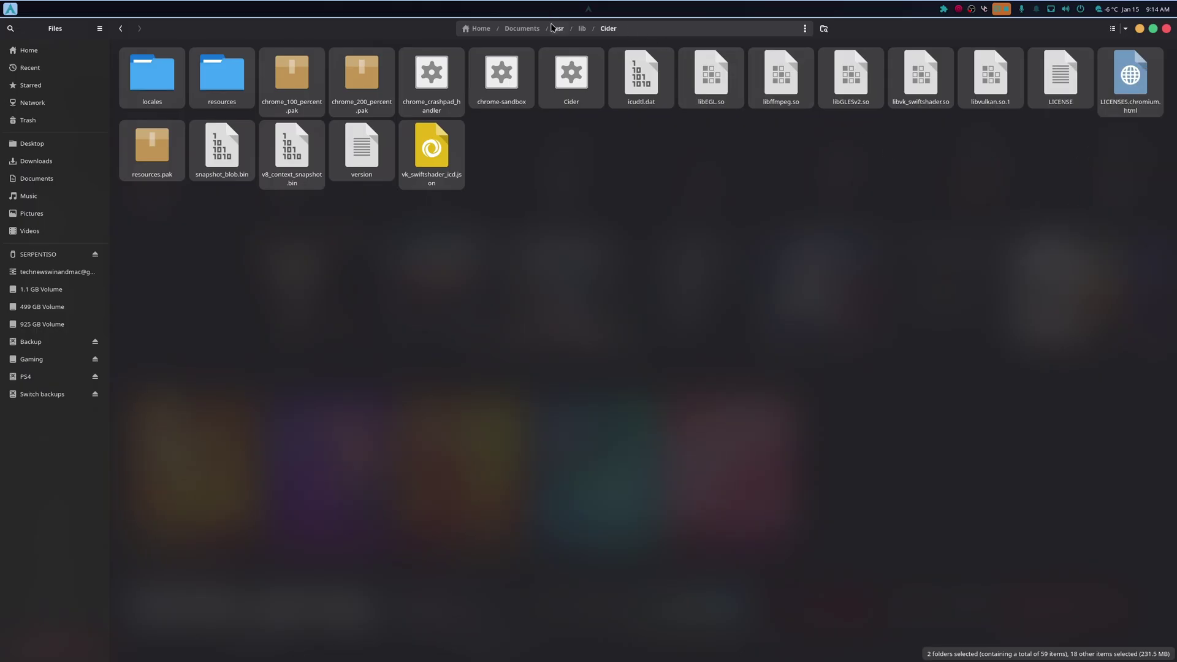
Open the system /usr/lib folder with administrator rights from the filesystem root.
{"action": "left_click", "coordinate": [670, 28]}
{"action": "type", "text": "/"}
{"action": "key", "text": "Return"}
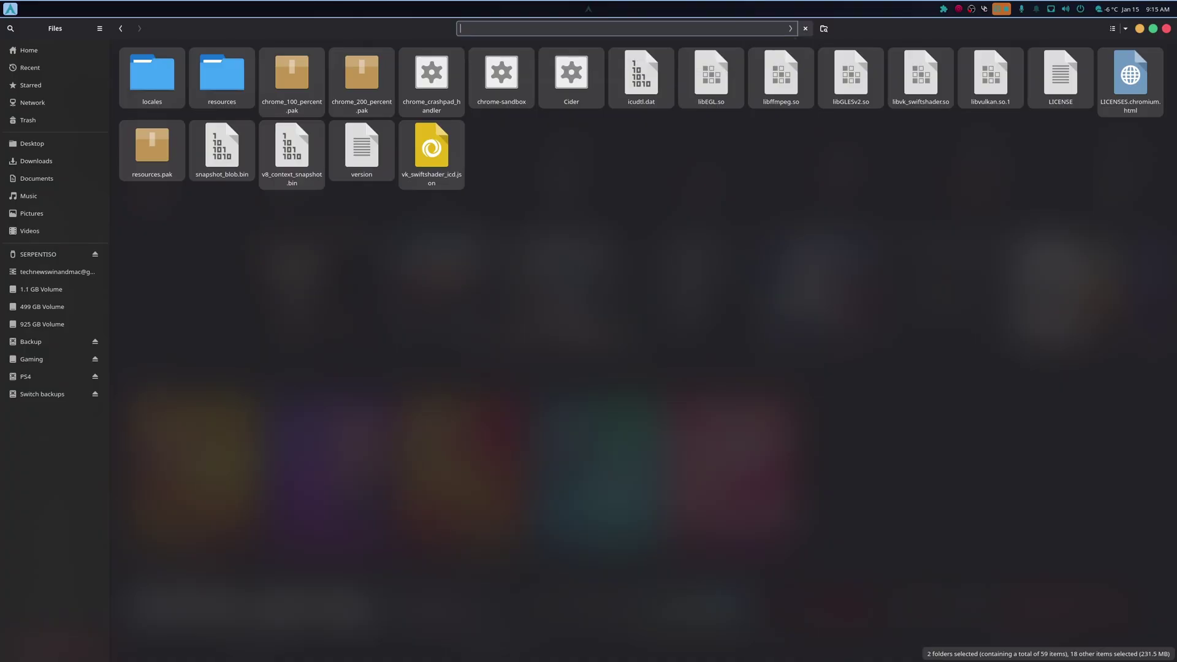
{"action": "right_click", "coordinate": [399, 160]}
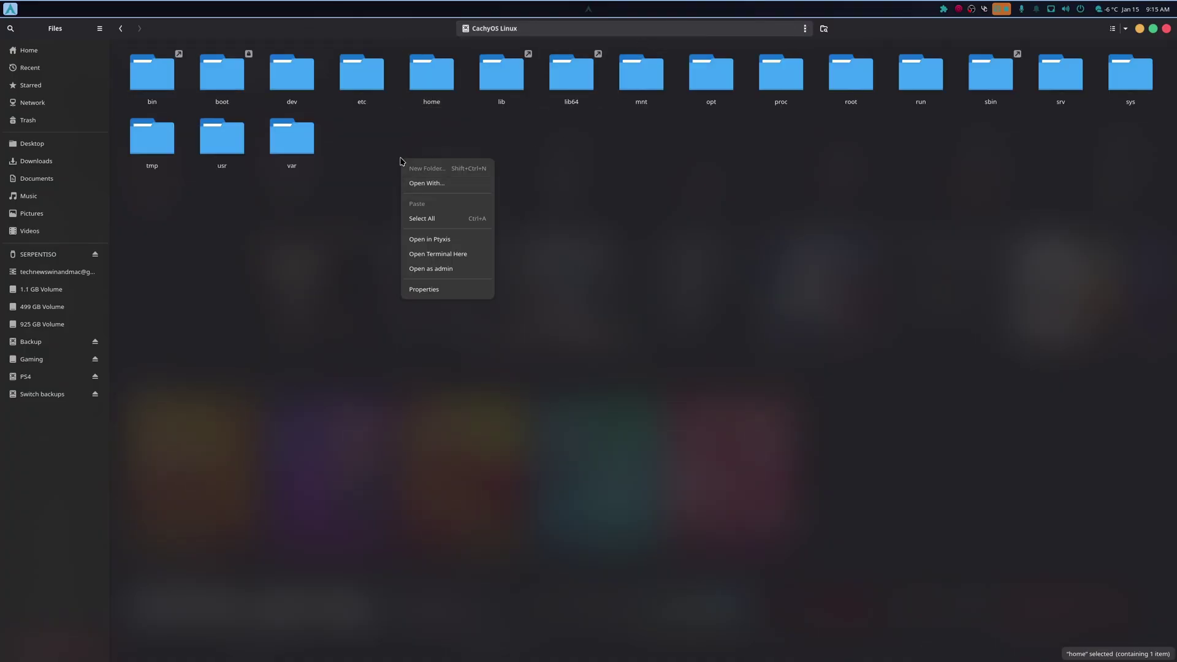
{"action": "left_click", "coordinate": [451, 268]}
{"action": "type", "text": "*"}
{"action": "key", "text": "Return"}
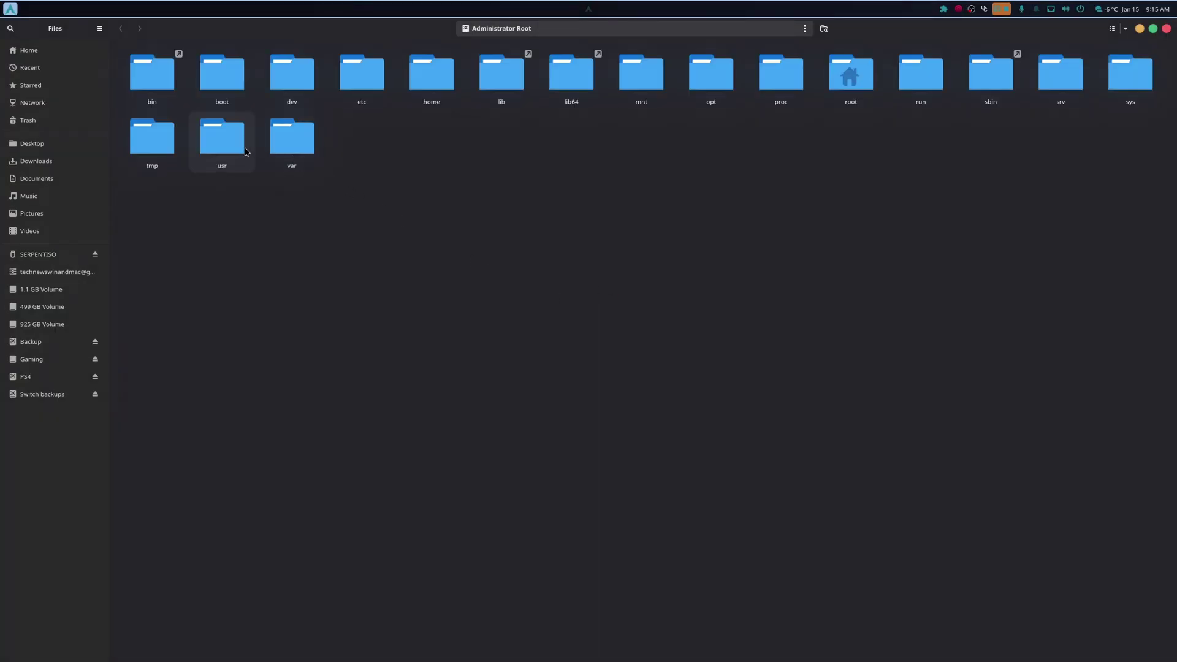
{"action": "double_click", "coordinate": [225, 146]}
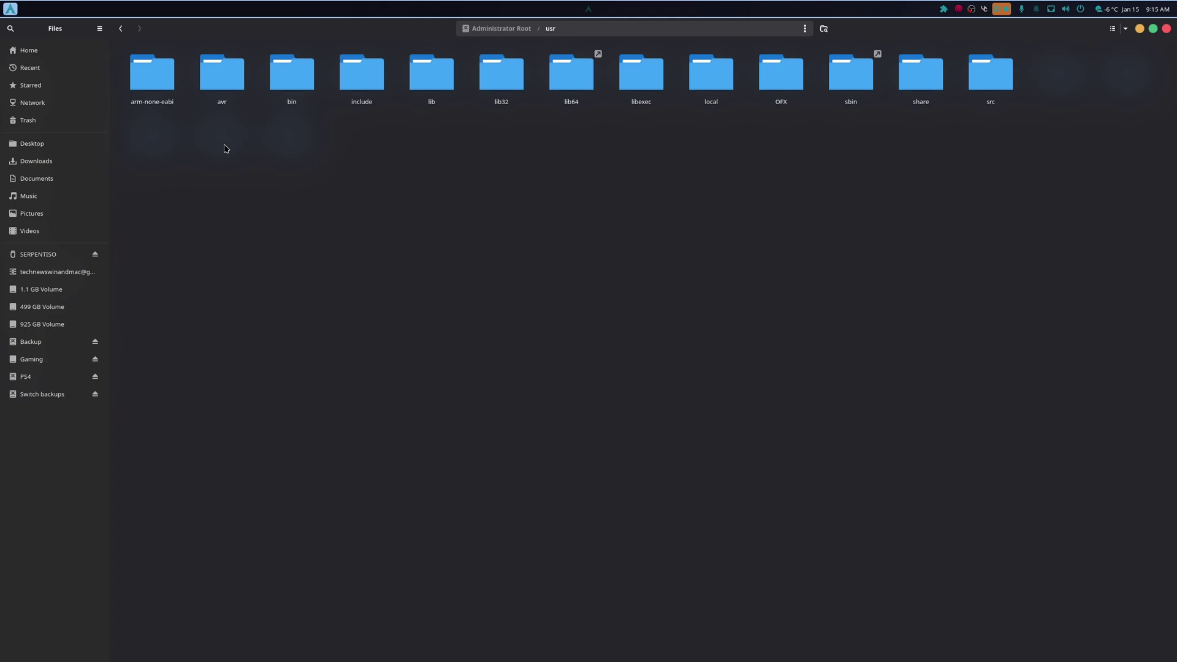
{"action": "double_click", "coordinate": [415, 77]}
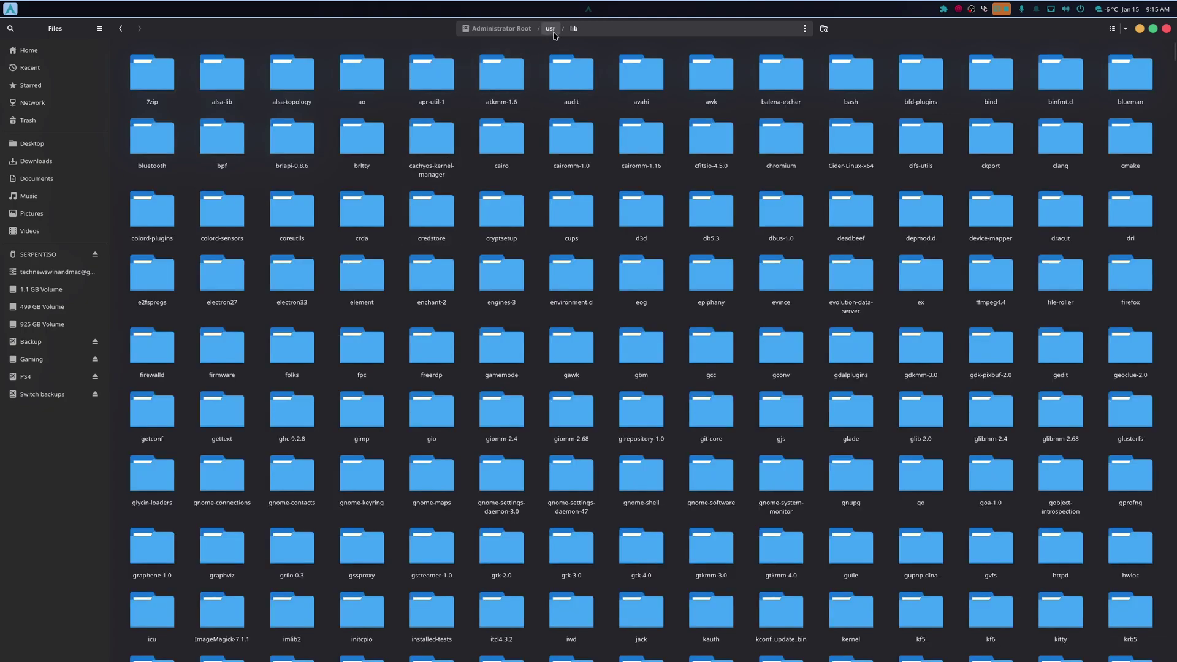
Open Documents/usr/lib in a separate window beside it and maximize the system /usr/lib window.
{"action": "left_click_drag", "start_coordinate": [553, 35], "coordinate": [406, 187]}
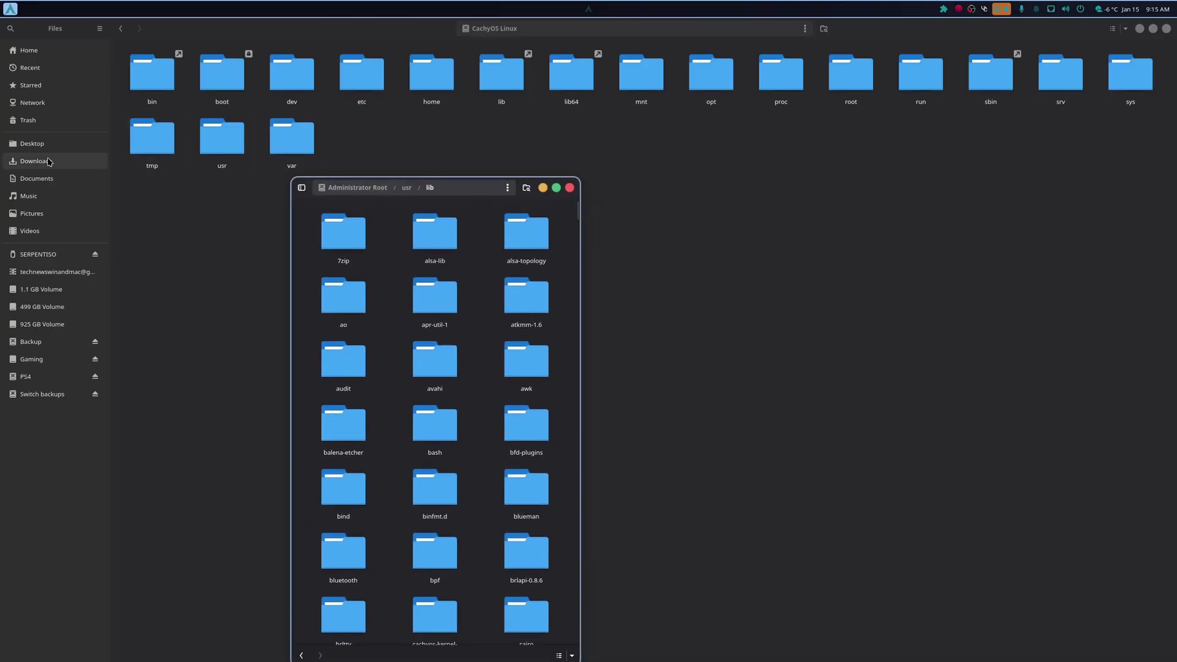
{"action": "left_click", "coordinate": [37, 178]}
{"action": "double_click", "coordinate": [502, 77]}
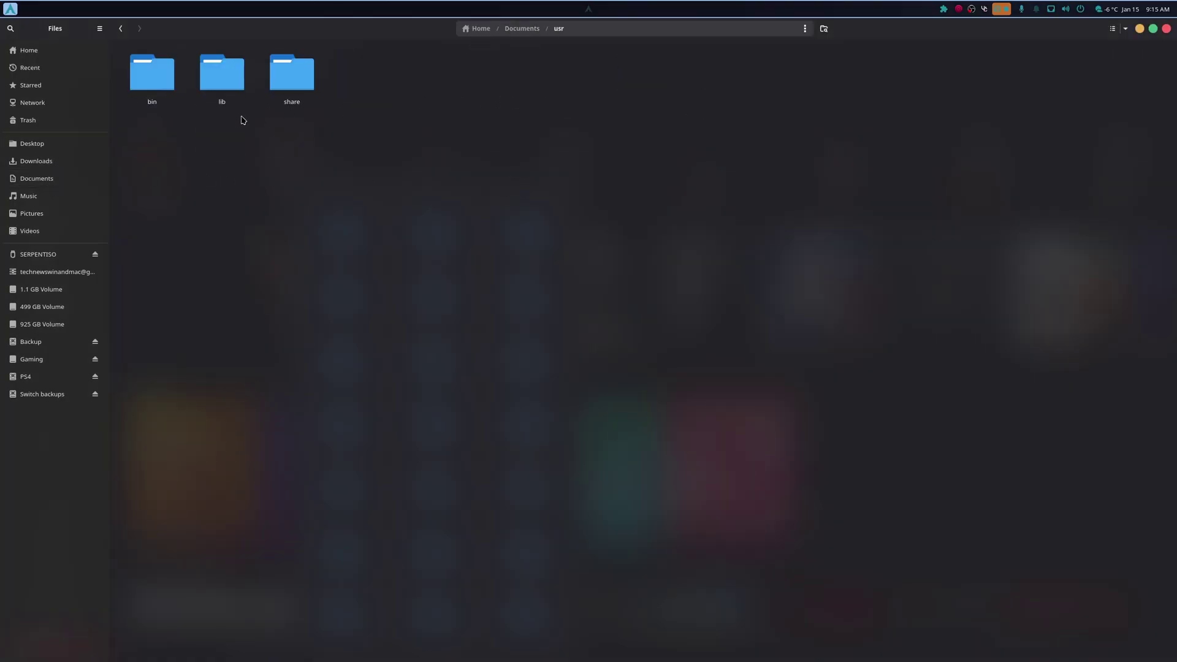
{"action": "double_click", "coordinate": [236, 104]}
{"action": "key", "text": "ctrl+w"}
{"action": "left_click_drag", "start_coordinate": [501, 270], "coordinate": [806, 55]}
{"action": "left_click", "coordinate": [556, 187]}
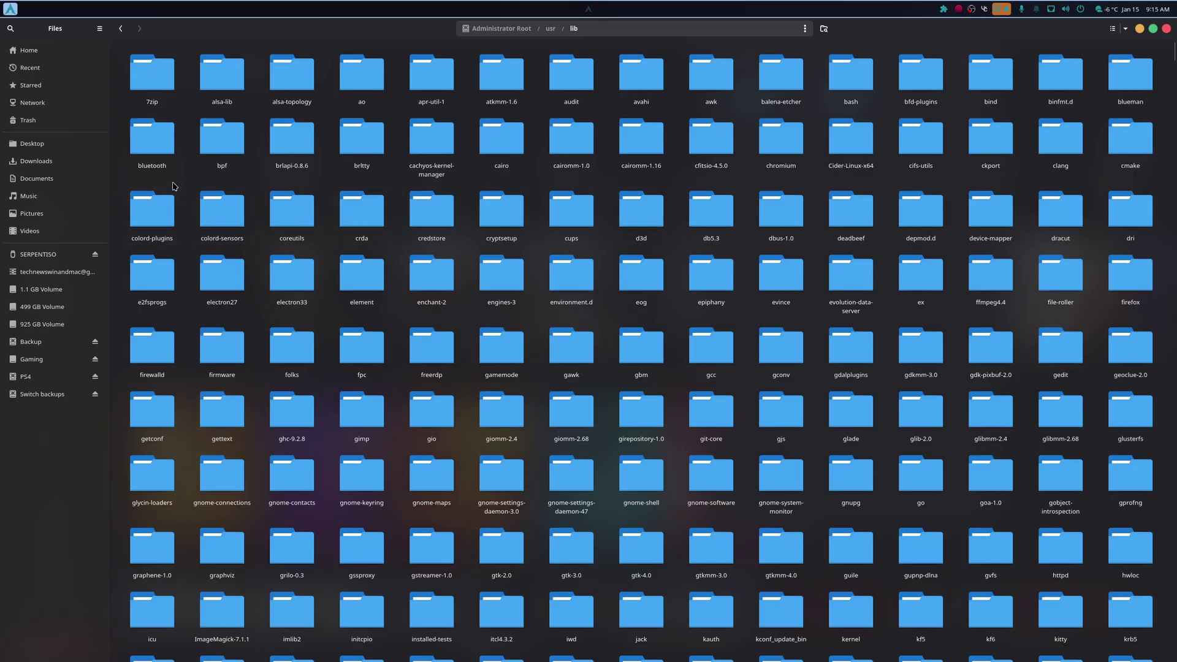
Paste the Cider files into /usr/lib/Cider-Linux-x64, merging folders and replacing all files.
{"action": "double_click", "coordinate": [847, 139]}
{"action": "right_click", "coordinate": [461, 259]}
{"action": "left_click", "coordinate": [478, 301]}
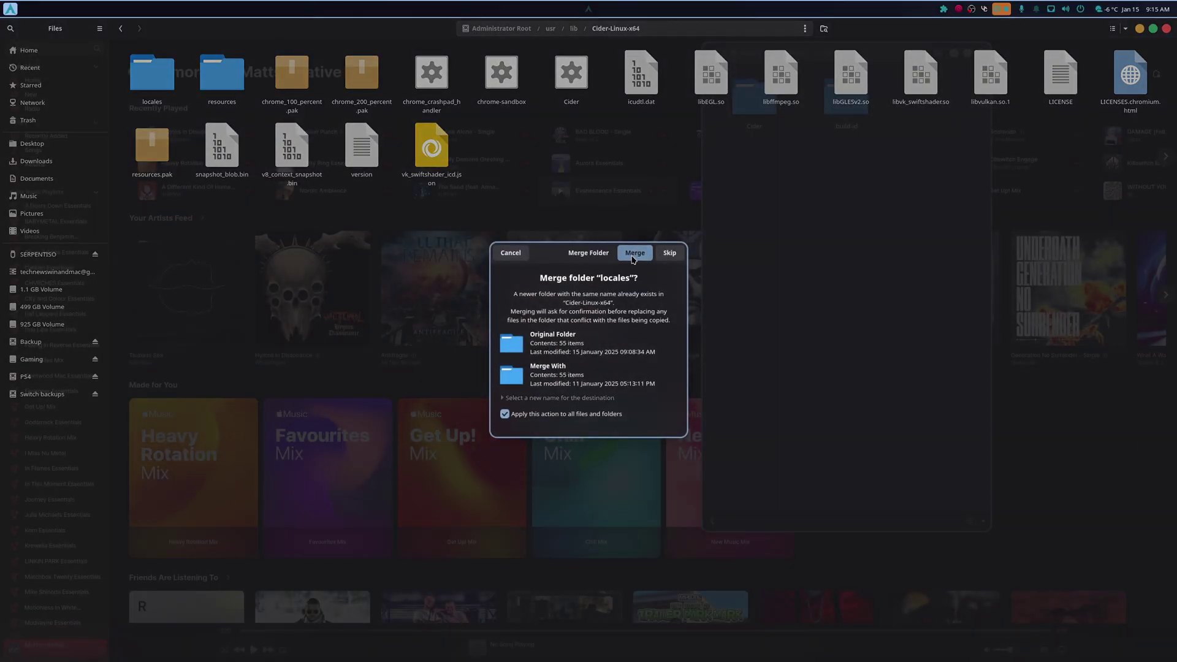
{"action": "left_click", "coordinate": [635, 252]}
{"action": "left_click", "coordinate": [490, 431]}
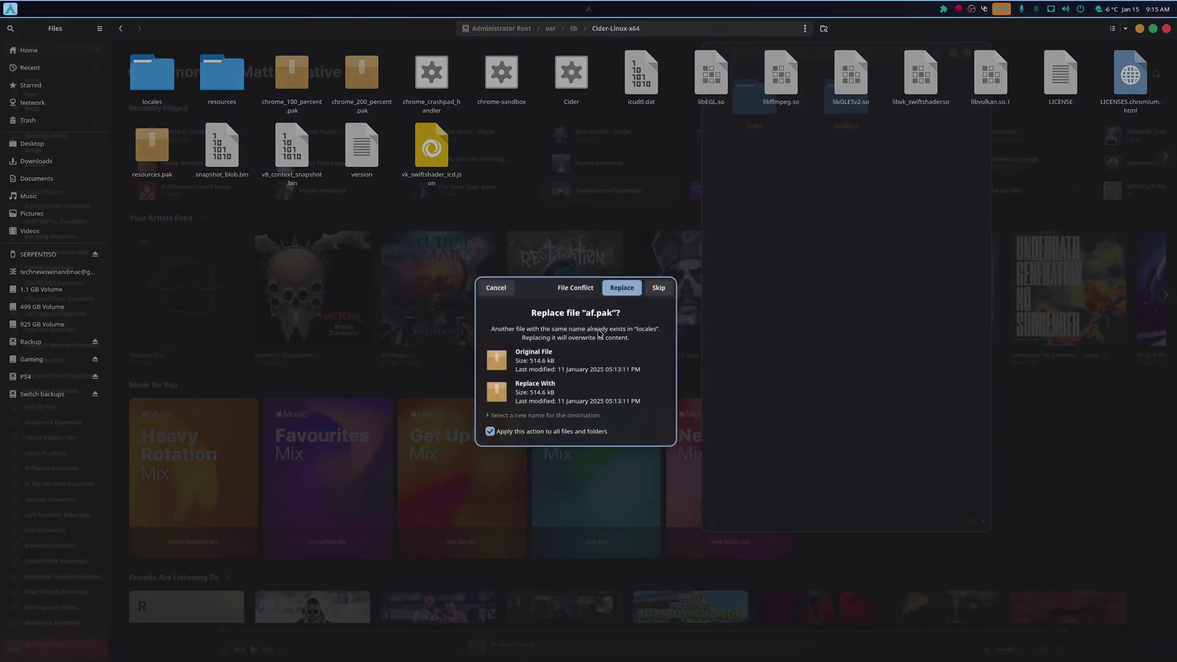
{"action": "left_click", "coordinate": [622, 287]}
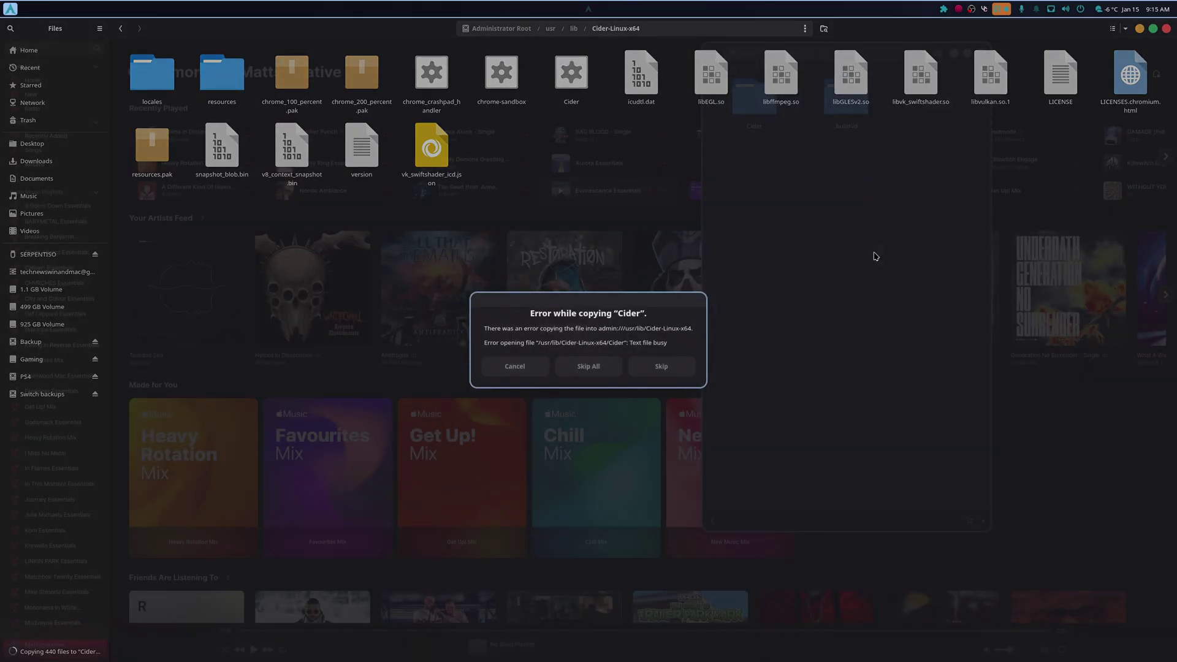
{"action": "left_click", "coordinate": [524, 366]}
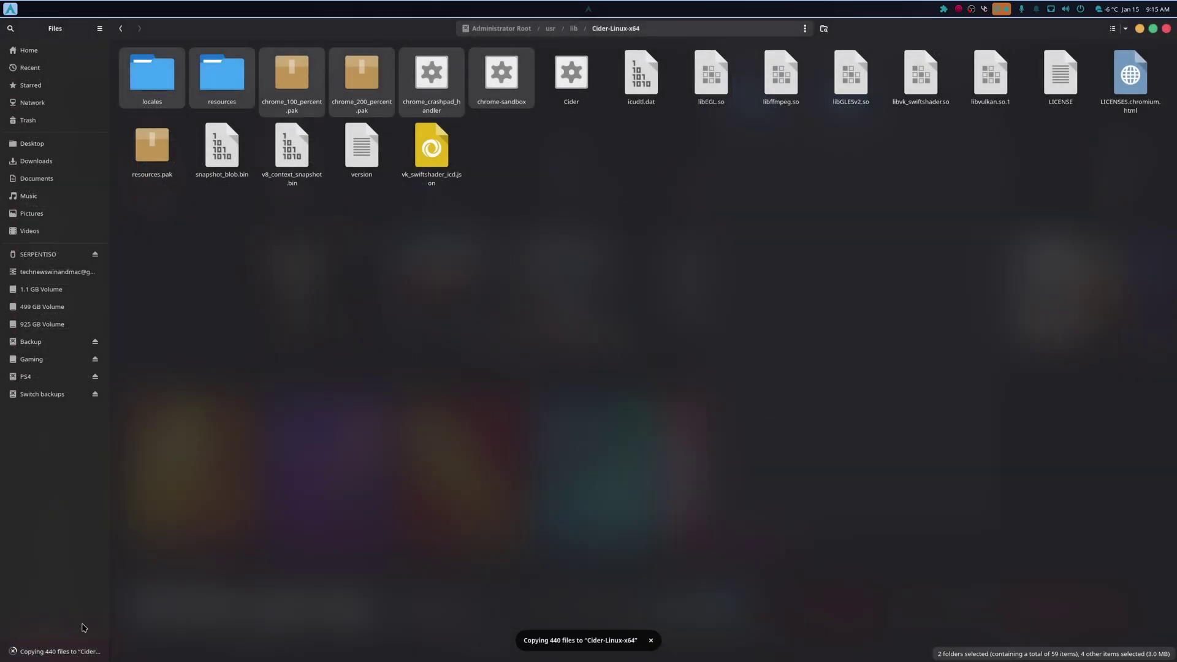
Close both Files windows, hide Cider, and launch the terminal from the dock.
{"action": "left_click_drag", "start_coordinate": [392, 34], "coordinate": [453, 51]}
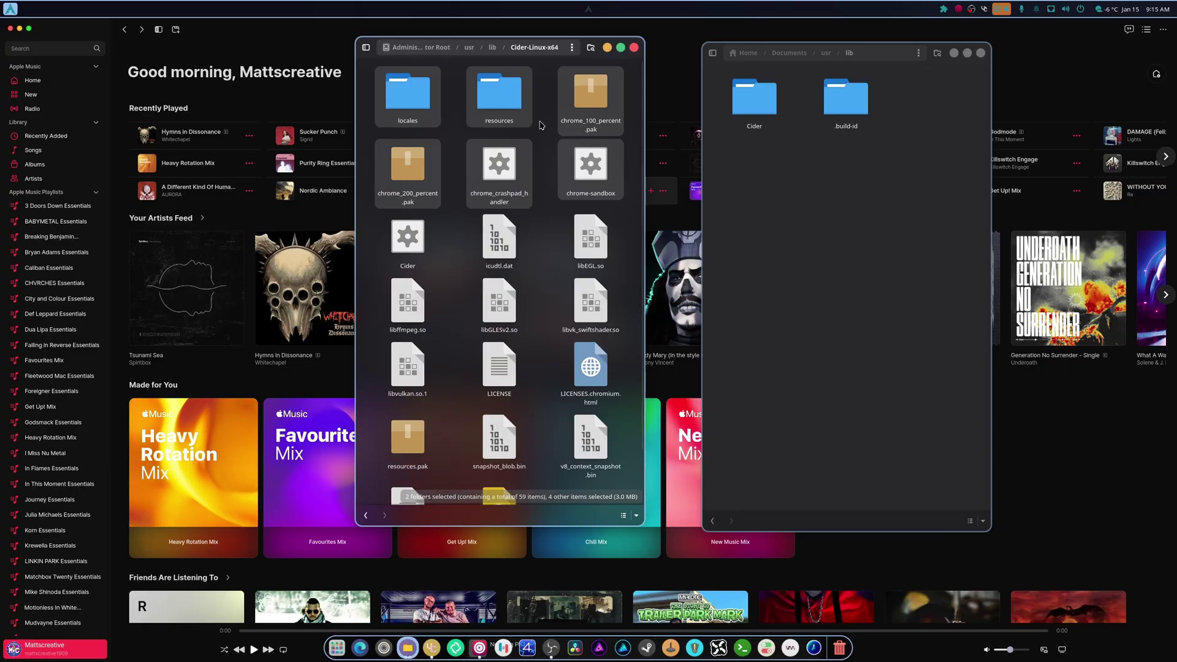
{"action": "left_click", "coordinate": [633, 47]}
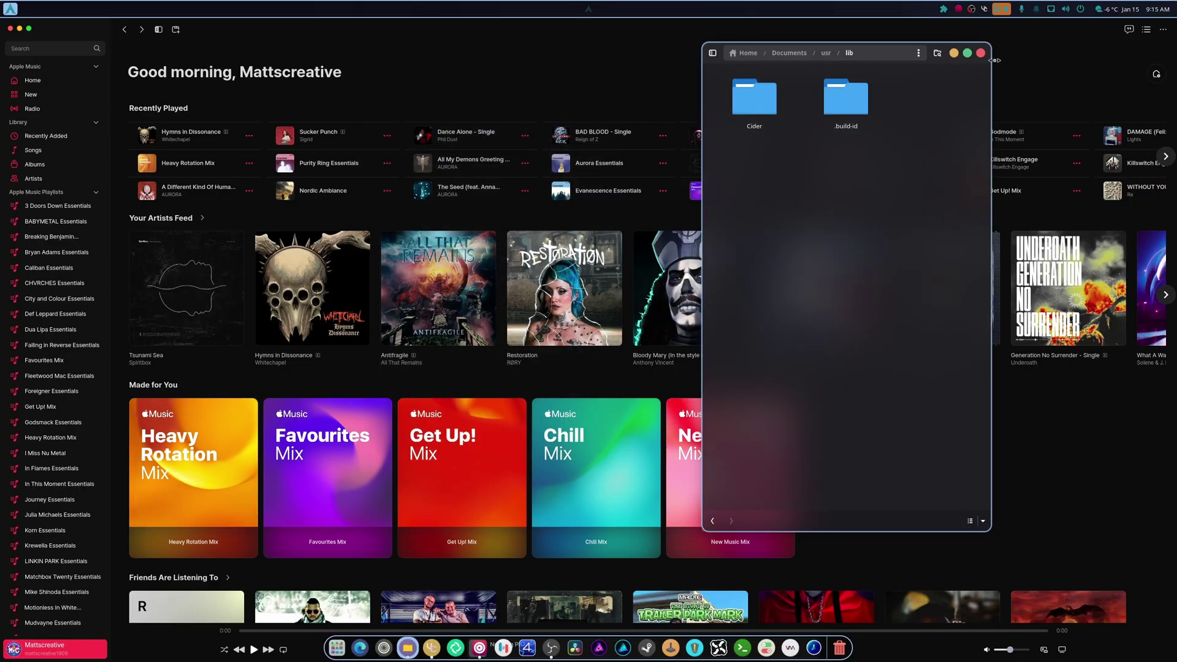
{"action": "left_click", "coordinate": [980, 52]}
{"action": "left_click", "coordinate": [10, 29]}
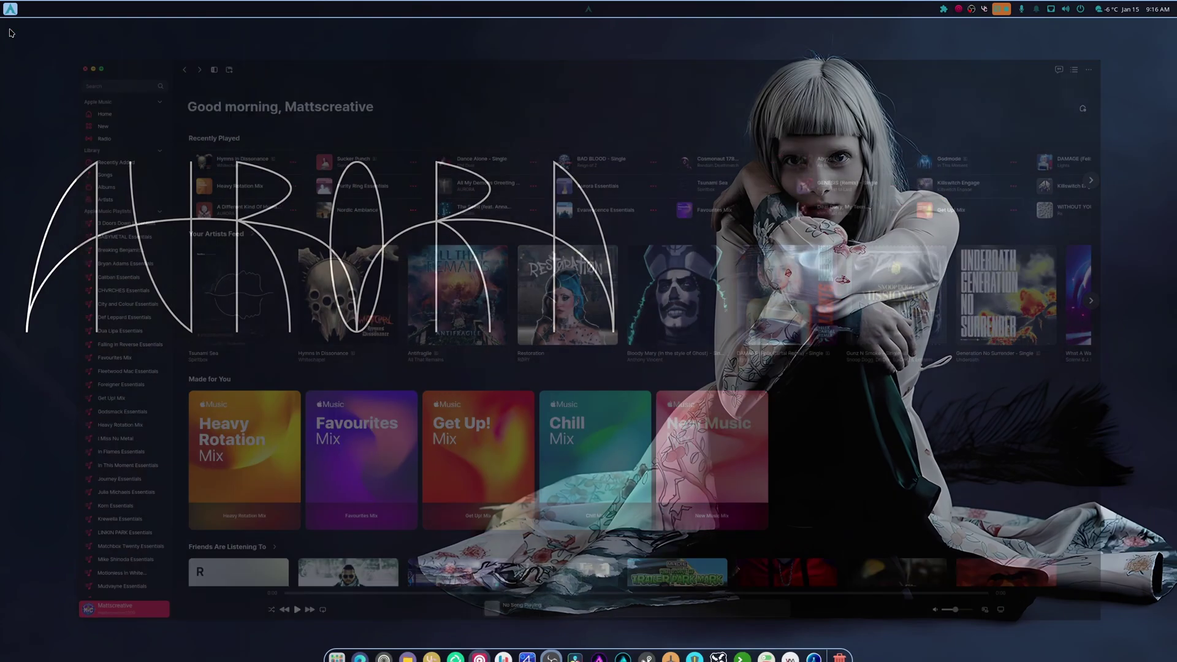
{"action": "left_click", "coordinate": [742, 648]}
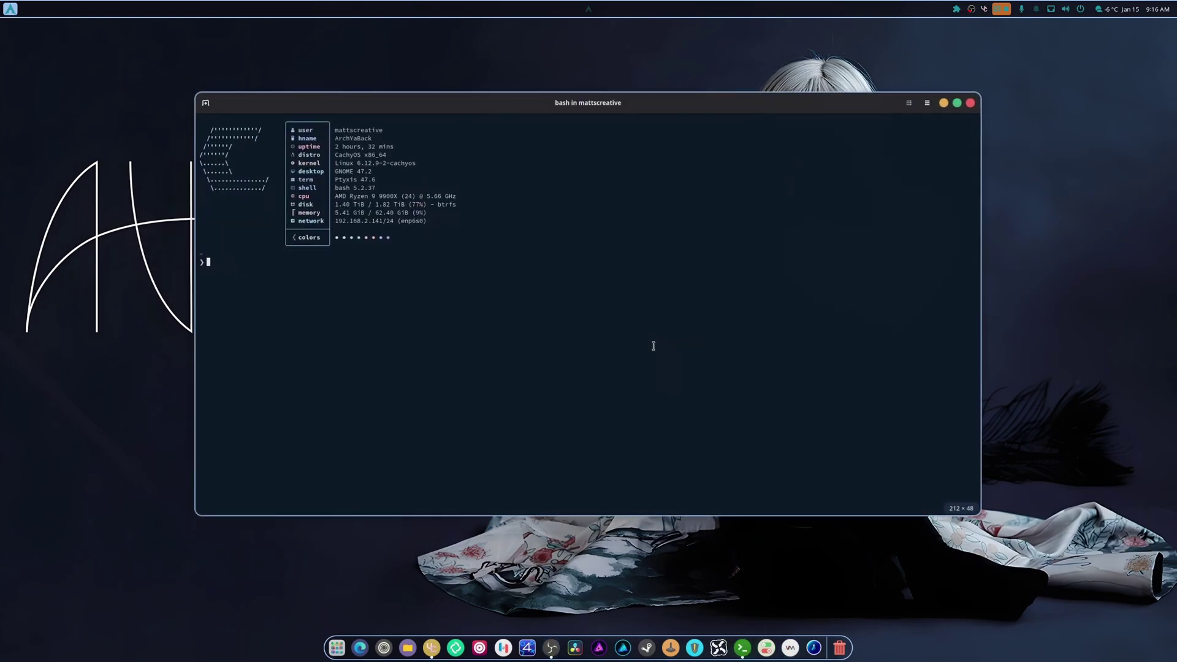
Change to /usr/share/applications and run sudo nano Cider-Linux-x64.desktop, entering the password.
{"action": "key", "text": "Up"}
{"action": "key", "text": "Up"}
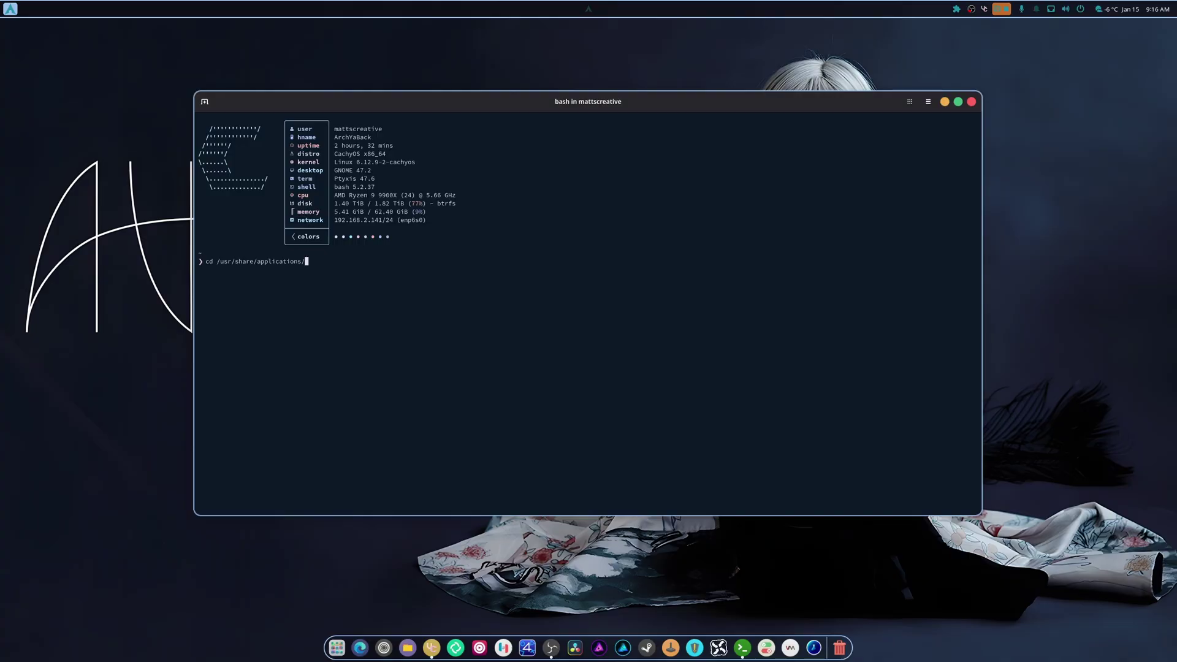
{"action": "key", "text": "ctrl+plus"}
{"action": "key", "text": "ctrl+plus"}
{"action": "key", "text": "ctrl+plus"}
{"action": "key", "text": "ctrl+plus"}
{"action": "key", "text": "ctrl+plus"}
{"action": "key", "text": "ctrl+plus"}
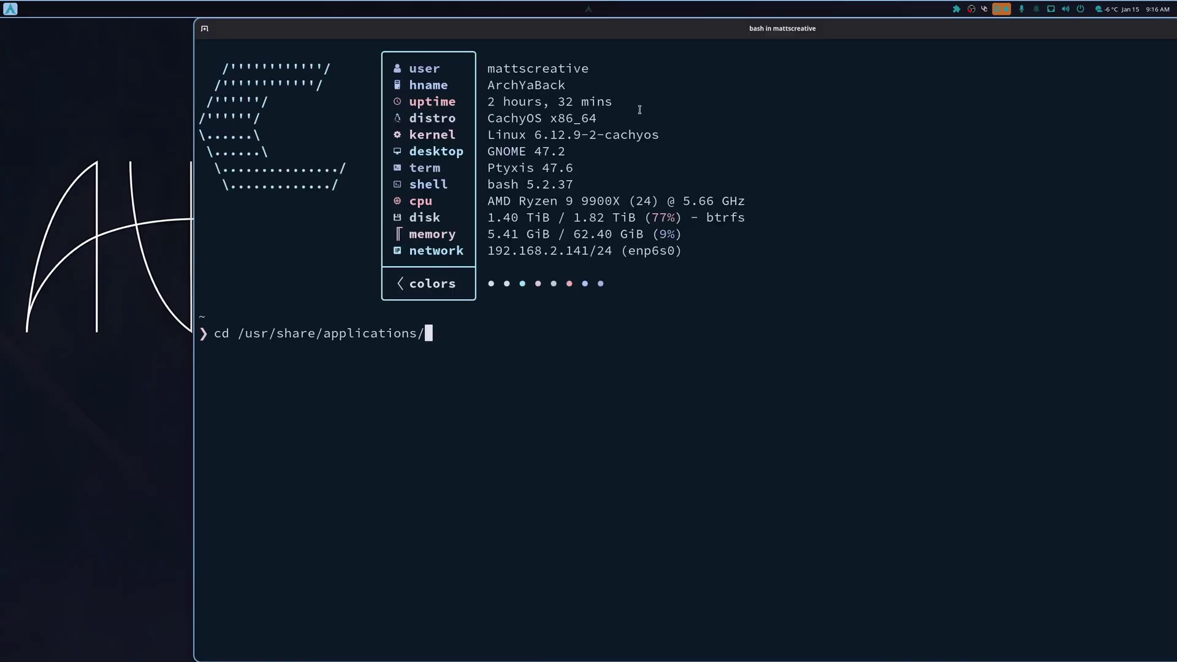
{"action": "double_click", "coordinate": [641, 29]}
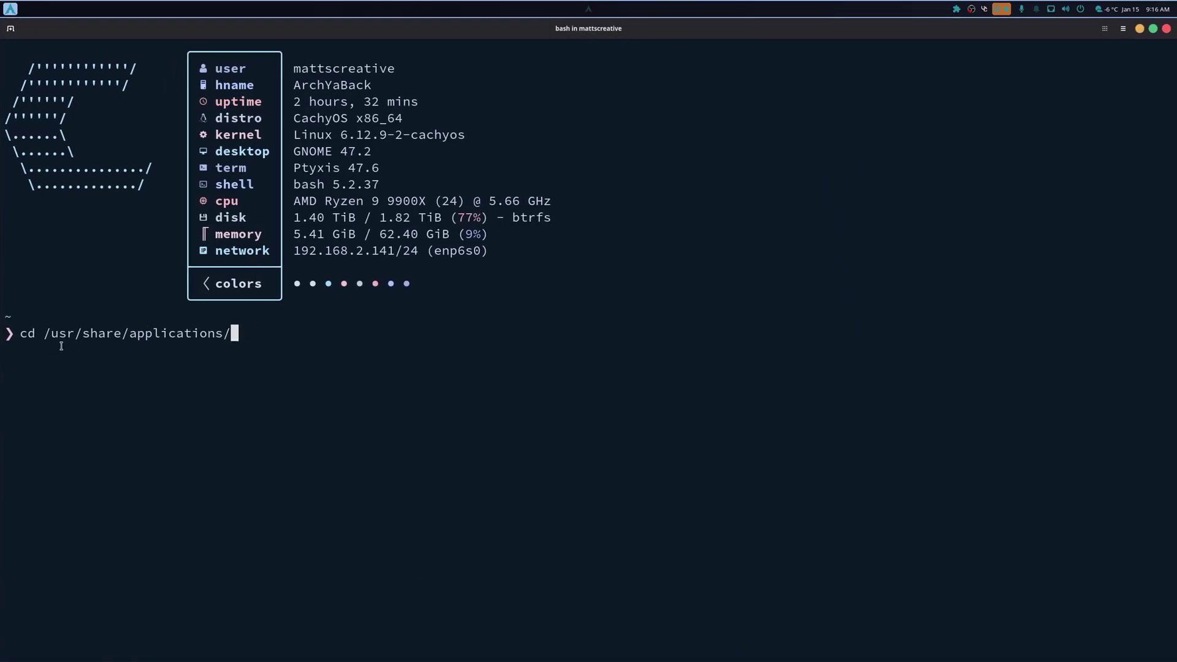
{"action": "key", "text": "Return"}
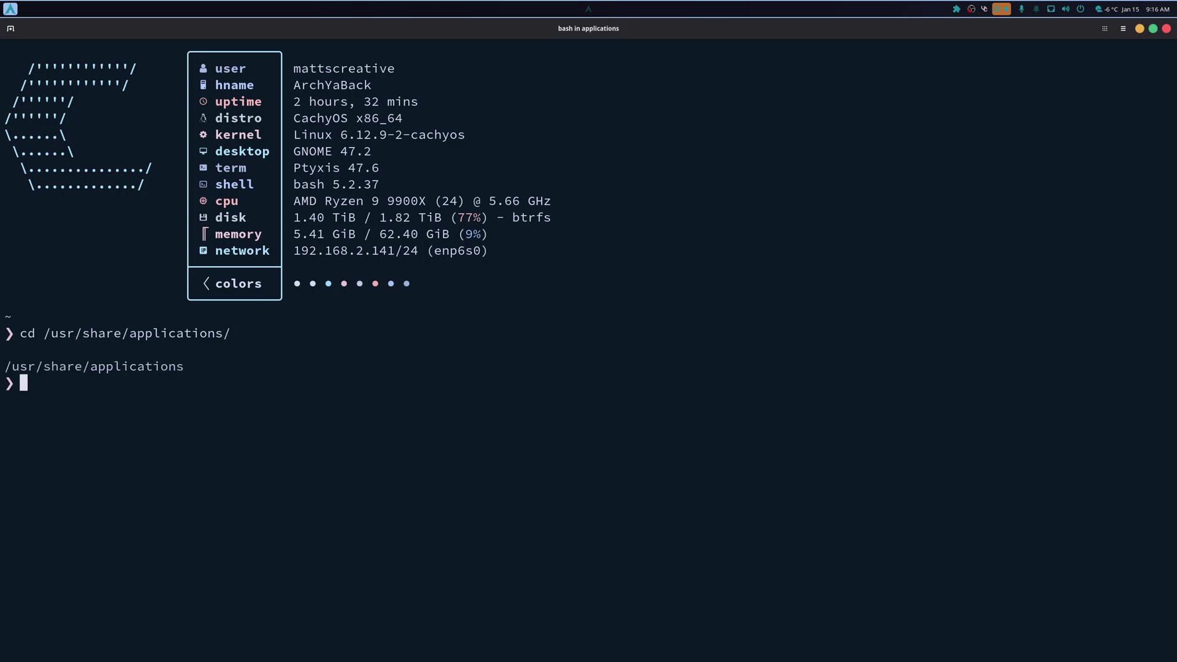
{"action": "key", "text": "Up"}
{"action": "key", "text": "Up"}
{"action": "key", "text": "Return"}
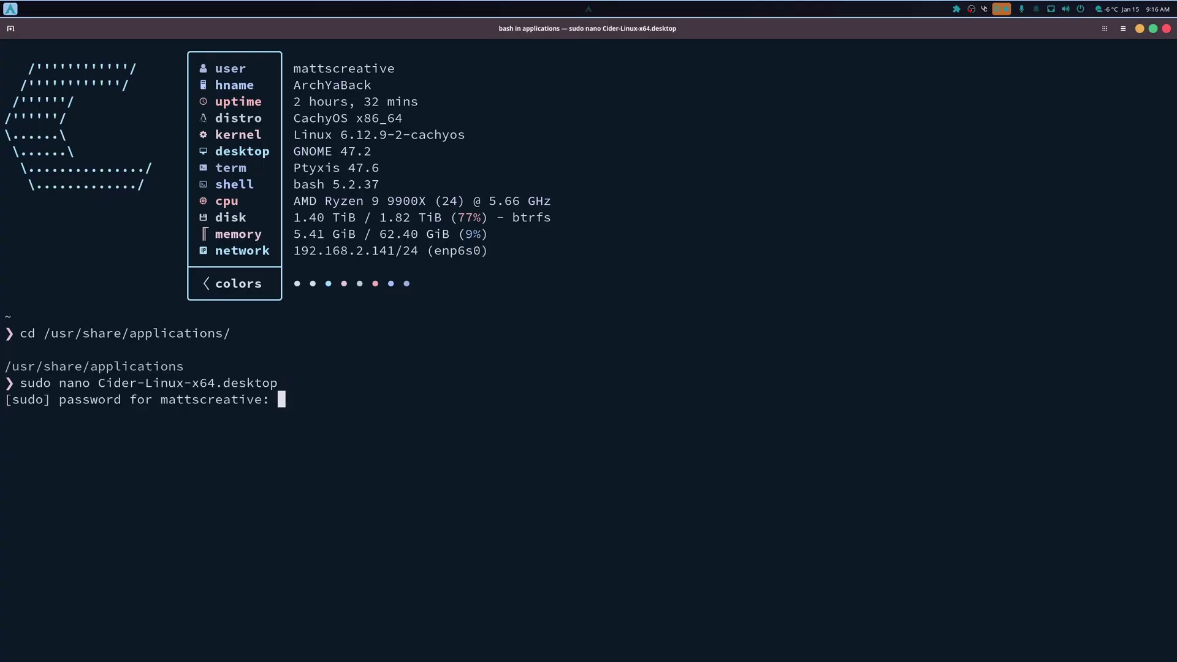
{"action": "key", "text": "Return"}
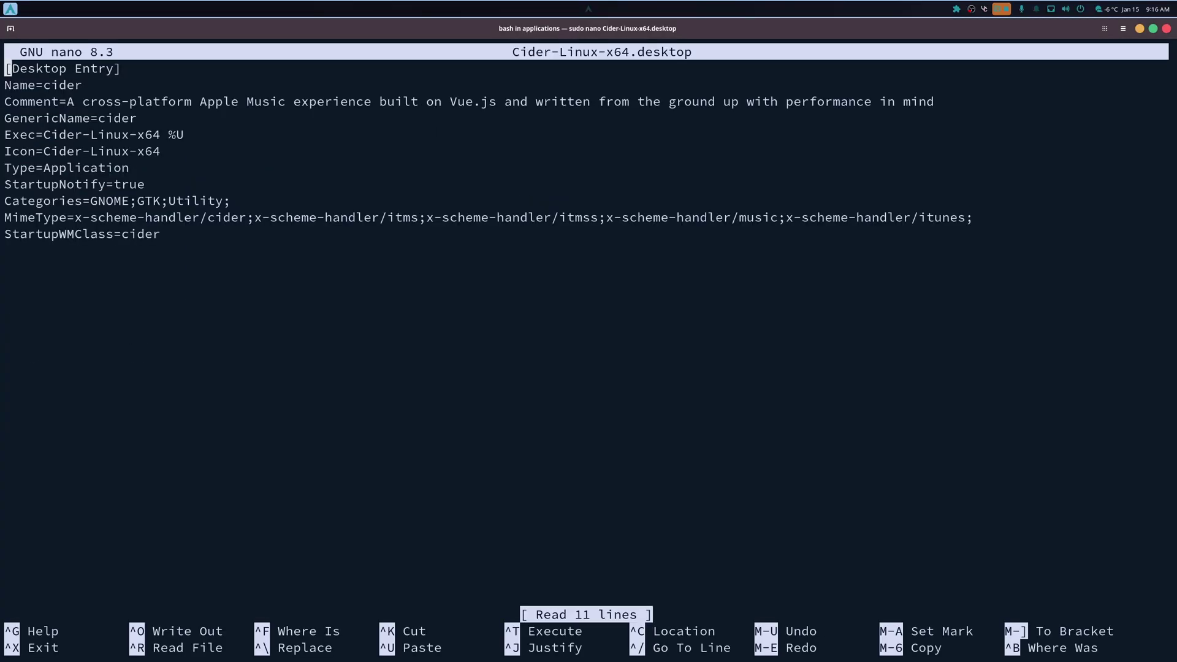
{"action": "key", "text": "Down"}
{"action": "key", "text": "Down"}
{"action": "key", "text": "Down"}
{"action": "key", "text": "Down"}
{"action": "key", "text": "Down"}
{"action": "key", "text": "Down"}
{"action": "key", "text": "Down"}
{"action": "key", "text": "Down"}
{"action": "key", "text": "Right"}
{"action": "key", "text": "Right"}
{"action": "key", "text": "Right"}
{"action": "key", "text": "Right"}
{"action": "key", "text": "Right"}
{"action": "key", "text": "Right"}
{"action": "key", "text": "Right"}
{"action": "key", "text": "Right"}
{"action": "key", "text": "Right"}
{"action": "key", "text": "Right"}
{"action": "key", "text": "Right"}
{"action": "key", "text": "Right"}
{"action": "key", "text": "Right"}
{"action": "key", "text": "Right"}
{"action": "key", "text": "Down"}
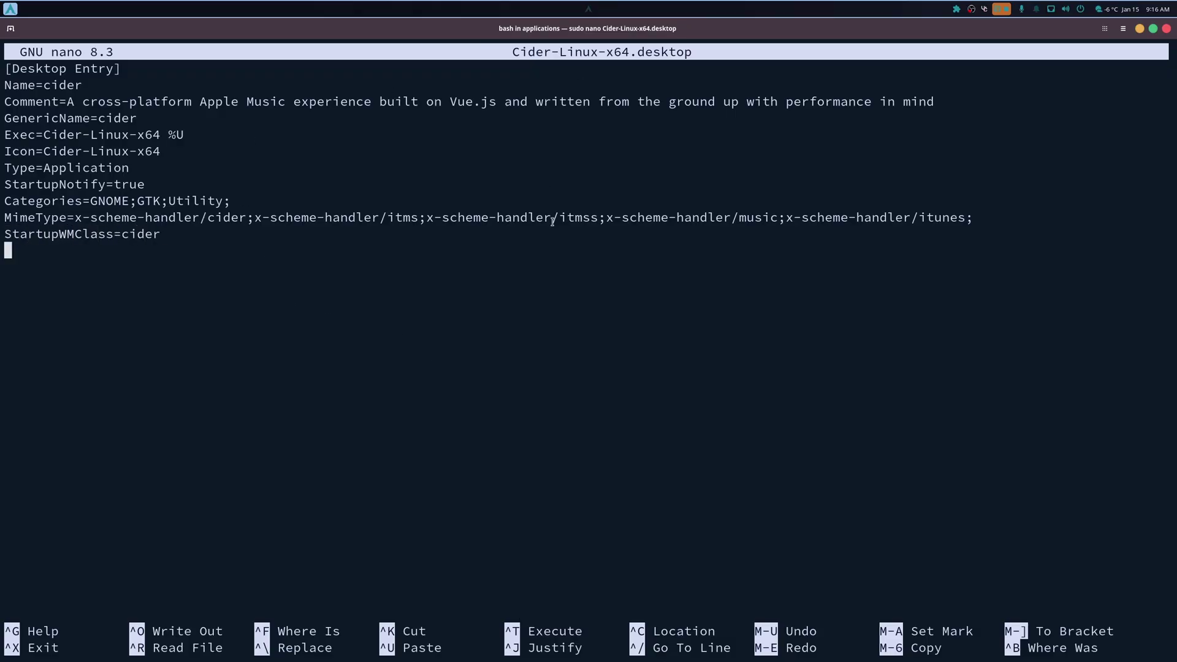
{"action": "mouse_move", "coordinate": [454, 31]}
{"action": "left_mouse_down"}
{"action": "mouse_move", "coordinate": [468, 63]}
{"action": "mouse_move", "coordinate": [468, 16]}
{"action": "left_mouse_up"}
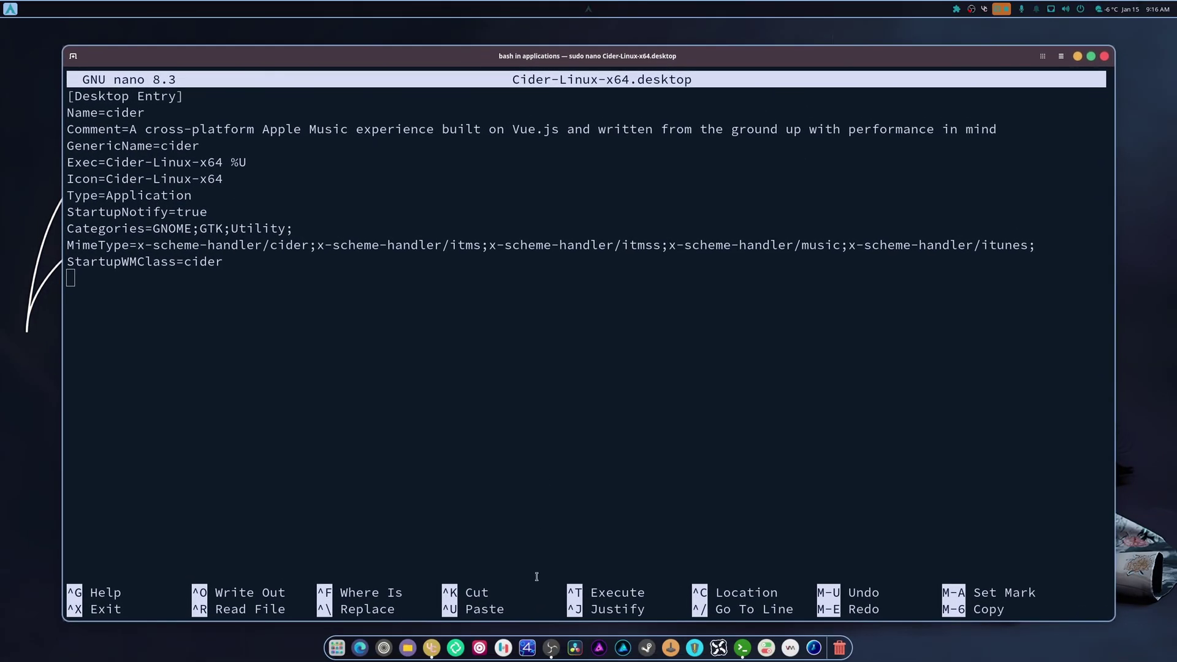
{"action": "left_click", "coordinate": [480, 650]}
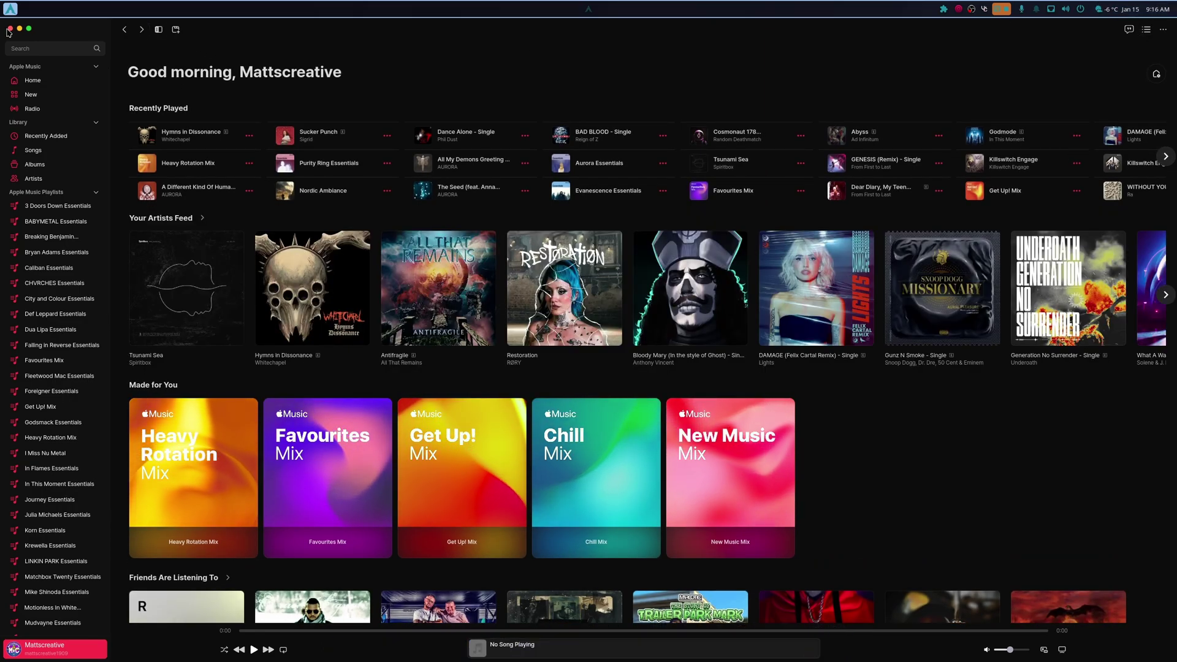
{"action": "key", "text": "ctrl+q"}
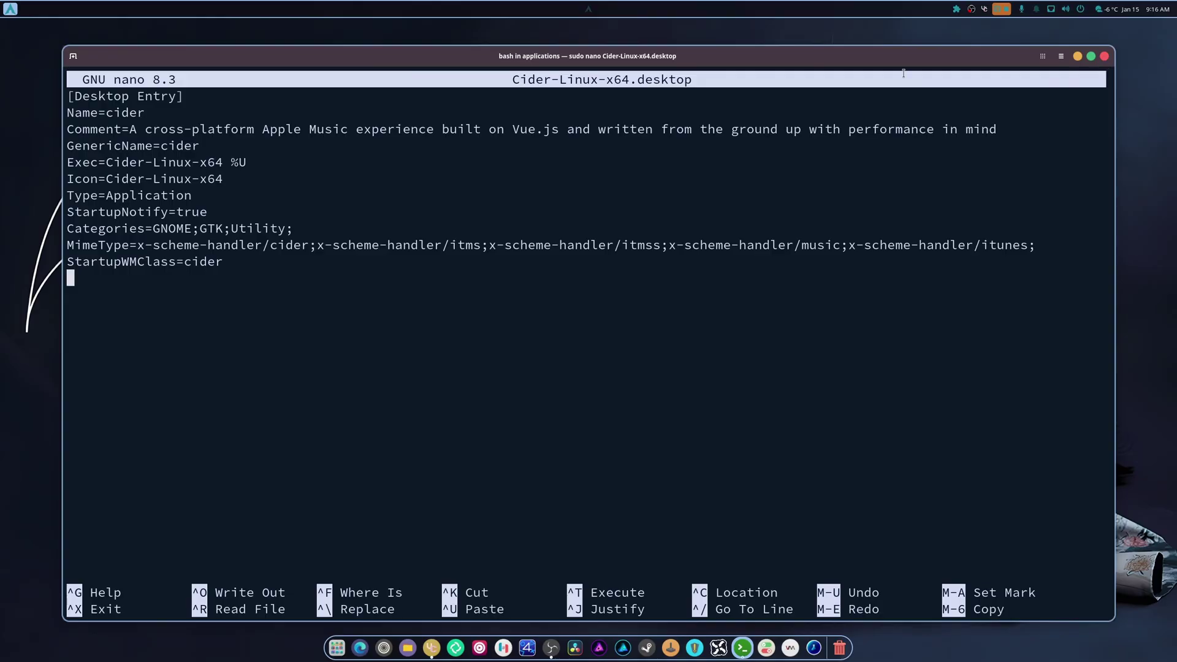
{"action": "left_click_drag", "start_coordinate": [897, 62], "coordinate": [910, 45]}
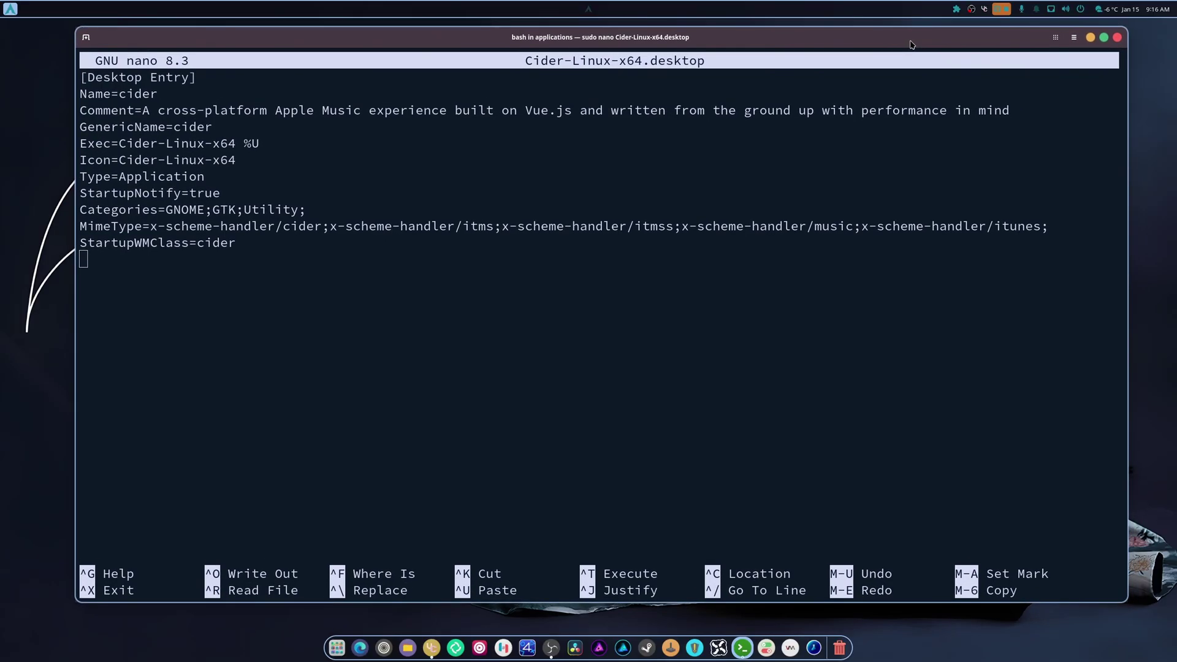